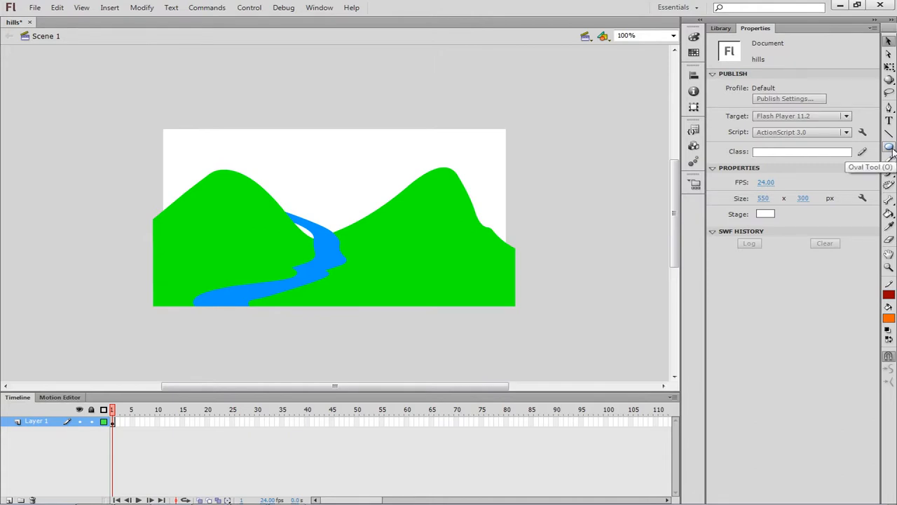
# Set up the Oval tool with a reddish-brown stroke and an orange fill
pyautogui.click(892, 150)
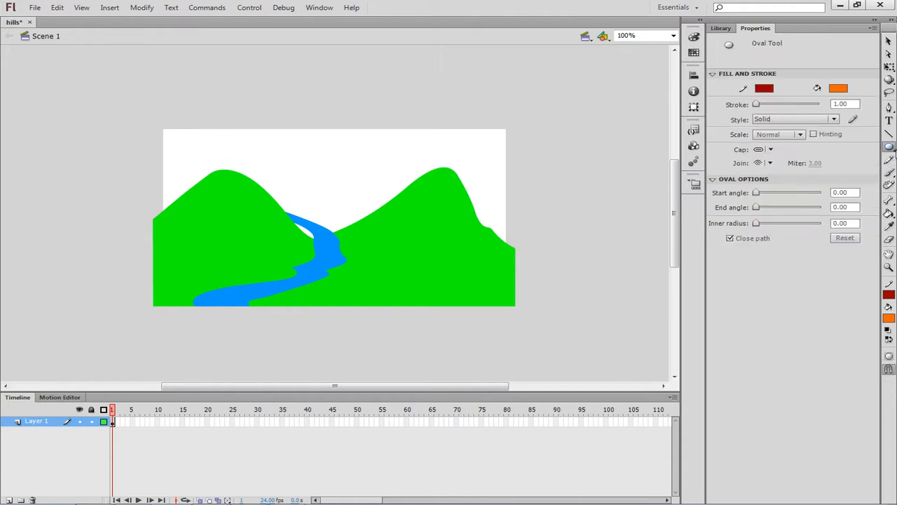
pyautogui.click(893, 151)
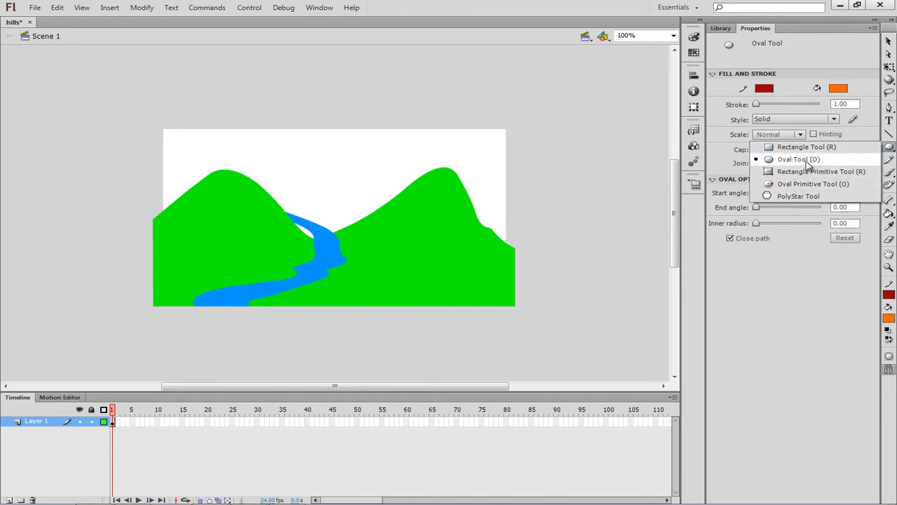
pyautogui.click(806, 161)
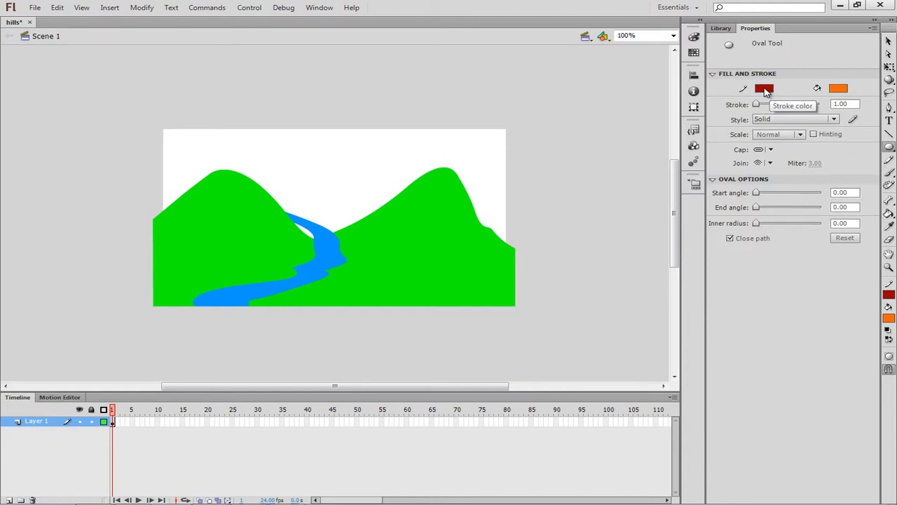
pyautogui.click(766, 89)
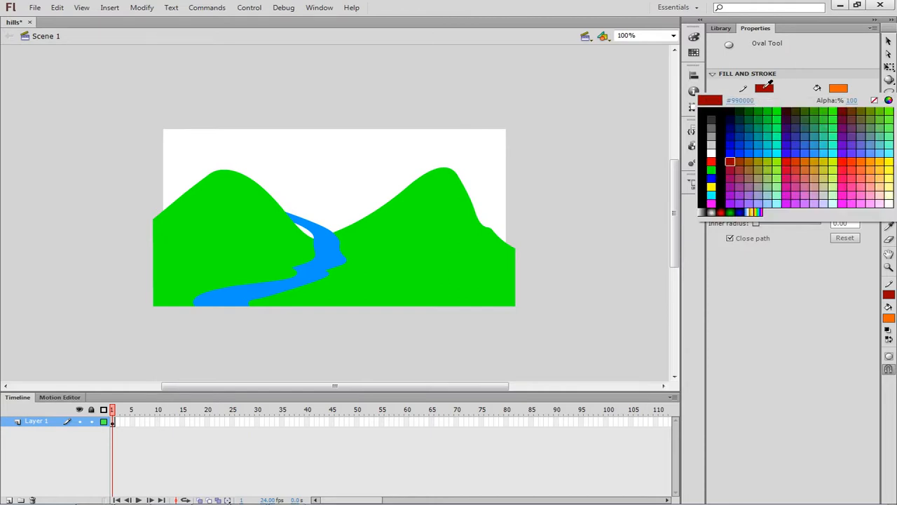
pyautogui.click(735, 162)
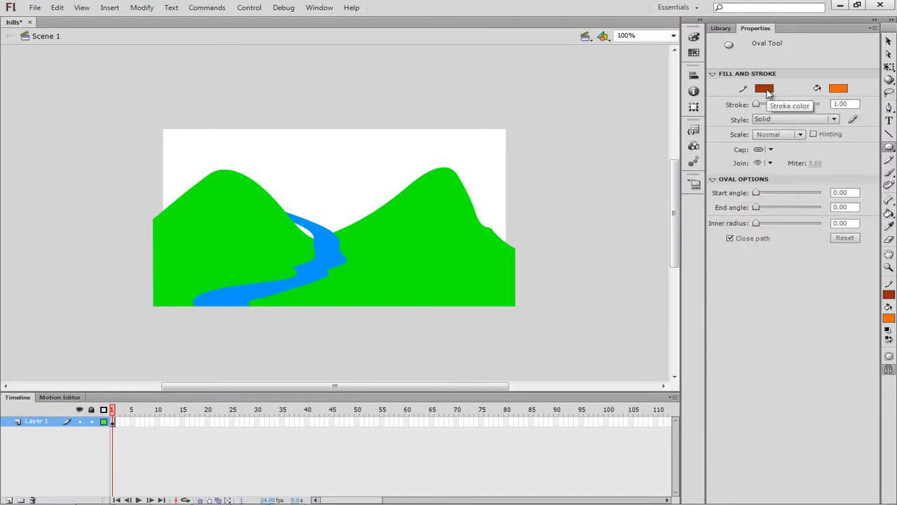
pyautogui.click(840, 91)
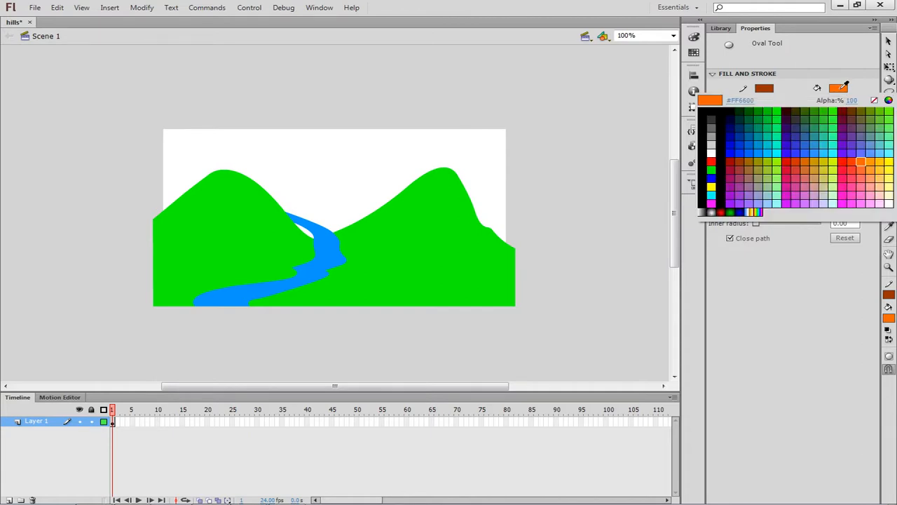
pyautogui.click(861, 161)
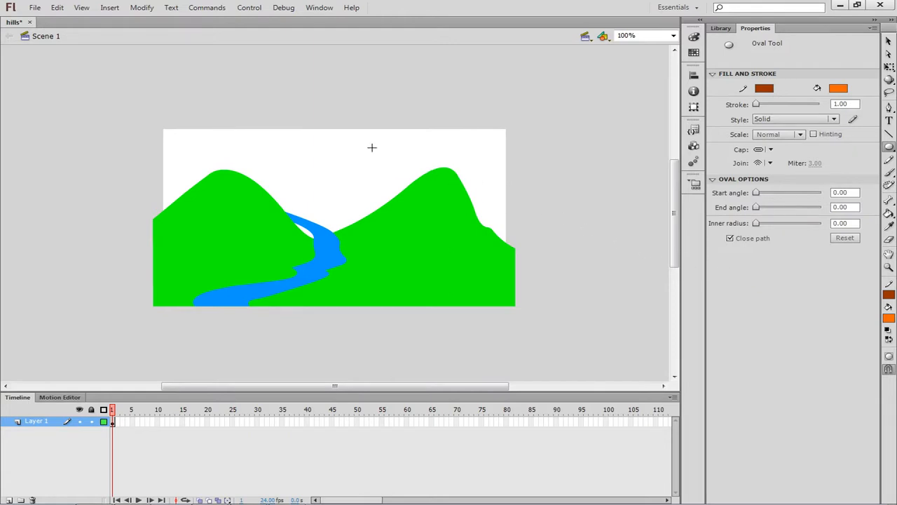
# Draw a circle about 43 px wide in the sky and move it with its outline onto the right hill's slope
pyautogui.moveTo(366, 147); pyautogui.dragTo(392, 169)
pyautogui.press('v')
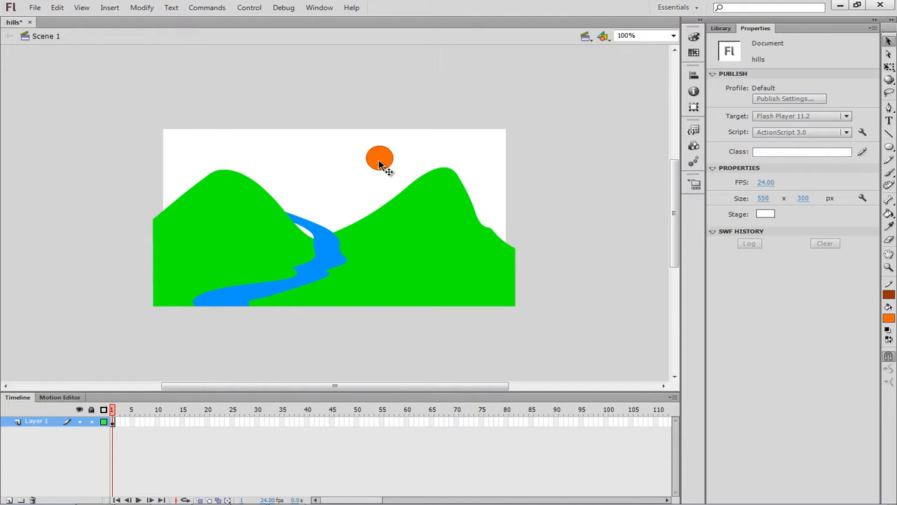
pyautogui.click(380, 165)
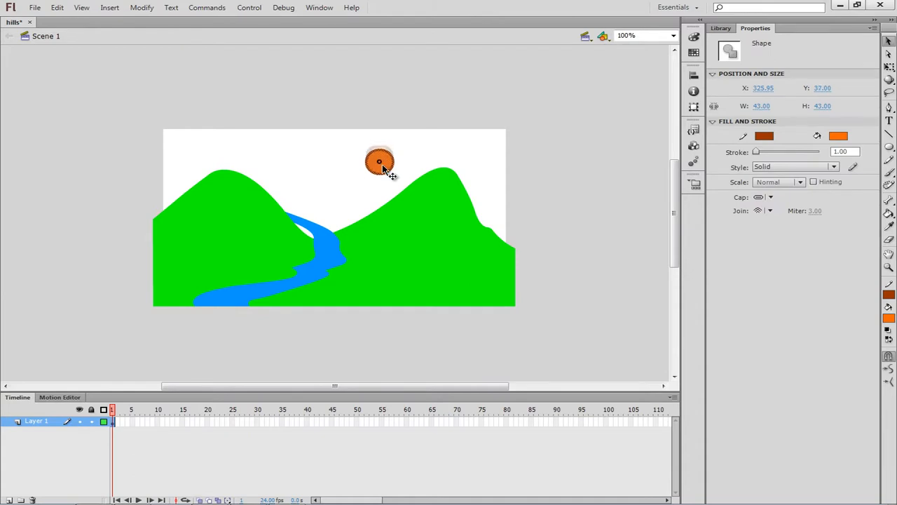
pyautogui.moveTo(383, 166); pyautogui.dragTo(413, 185)
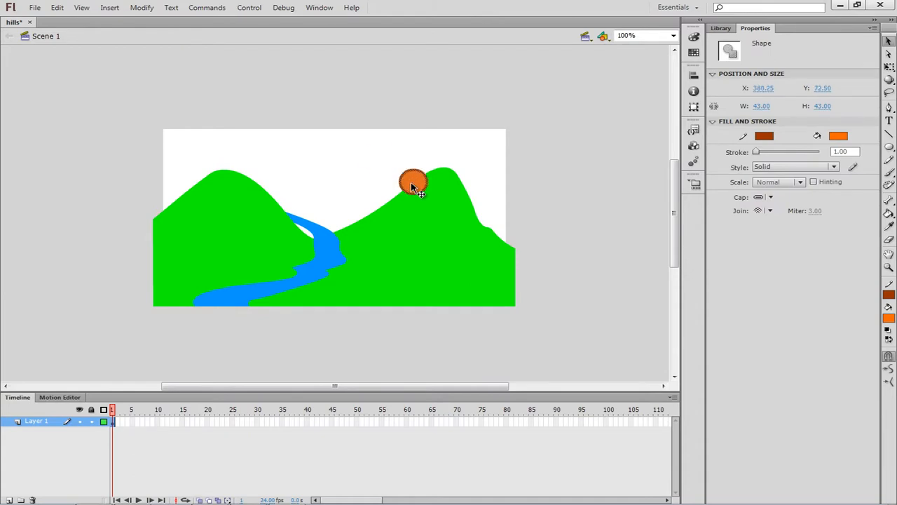
pyautogui.click(306, 177)
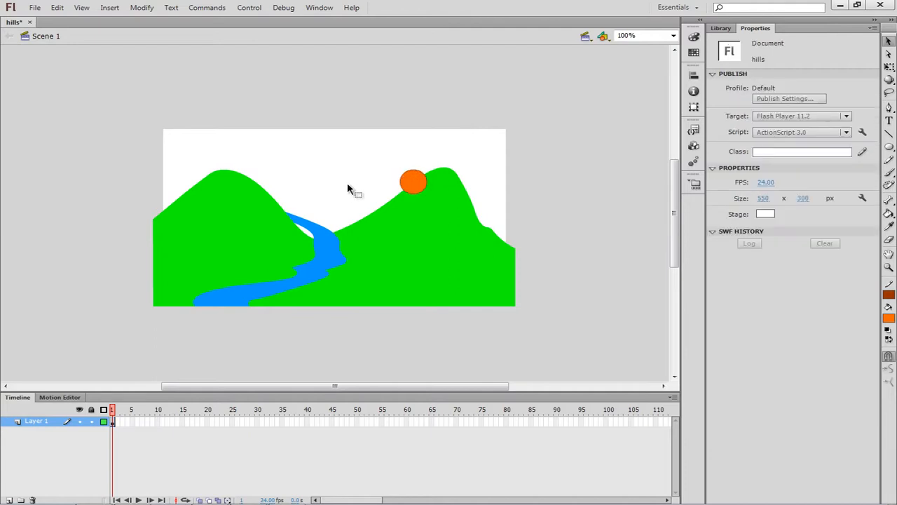
# Move the circle together with its outline off the right hill and back up into the sky
pyautogui.click(421, 193)
pyautogui.moveTo(421, 191); pyautogui.dragTo(404, 179)
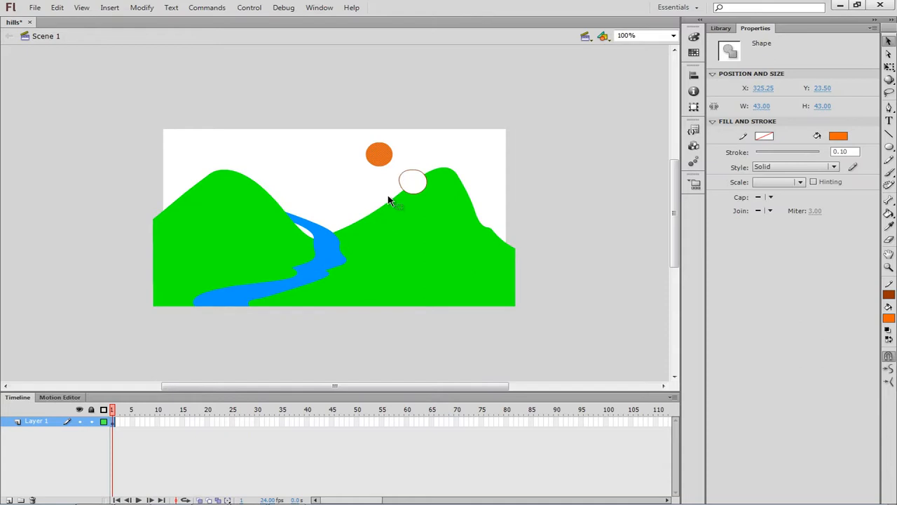
pyautogui.hotkey('ctrl', 'z')
pyautogui.moveTo(385, 161)
pyautogui.mouseDown()
pyautogui.moveTo(418, 189)
pyautogui.moveTo(374, 153)
pyautogui.mouseUp()
pyautogui.doubleClick(415, 184)
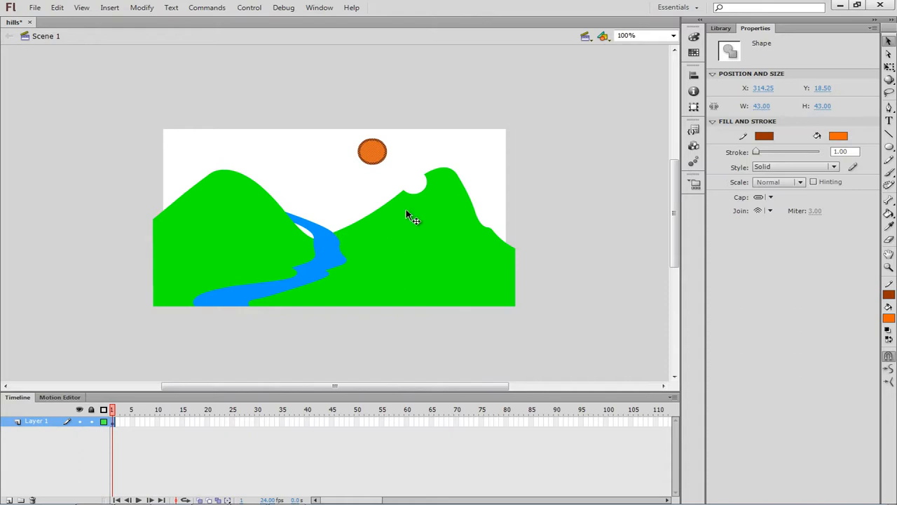
pyautogui.click(356, 178)
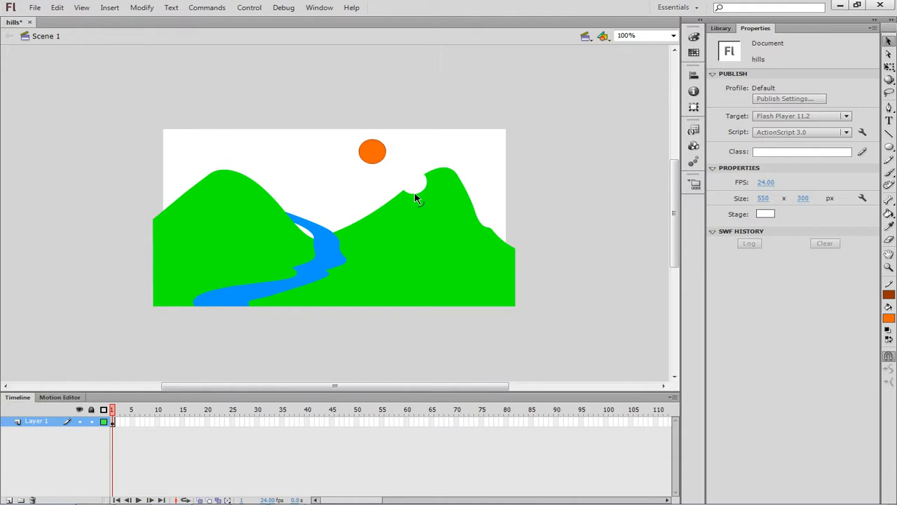
# Undo all the circle's moves and its drawing, back to the plain hills and river
pyautogui.hotkey('ctrl', 'z')
pyautogui.hotkey('ctrl', 'z')
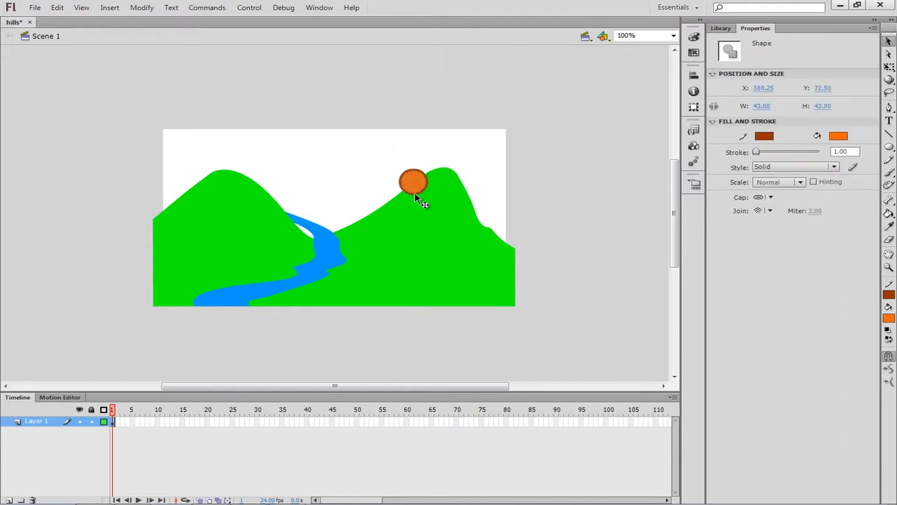
pyautogui.hotkey('ctrl', 'z')
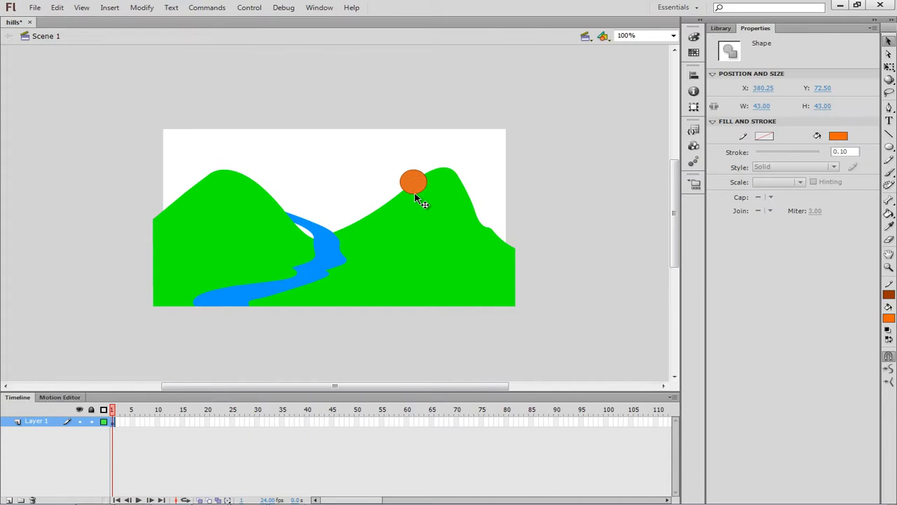
pyautogui.hotkey('ctrl', 'z')
pyautogui.hotkey('ctrl', 'z')
pyautogui.hotkey('ctrl', 'z')
pyautogui.hotkey('ctrl', 'z')
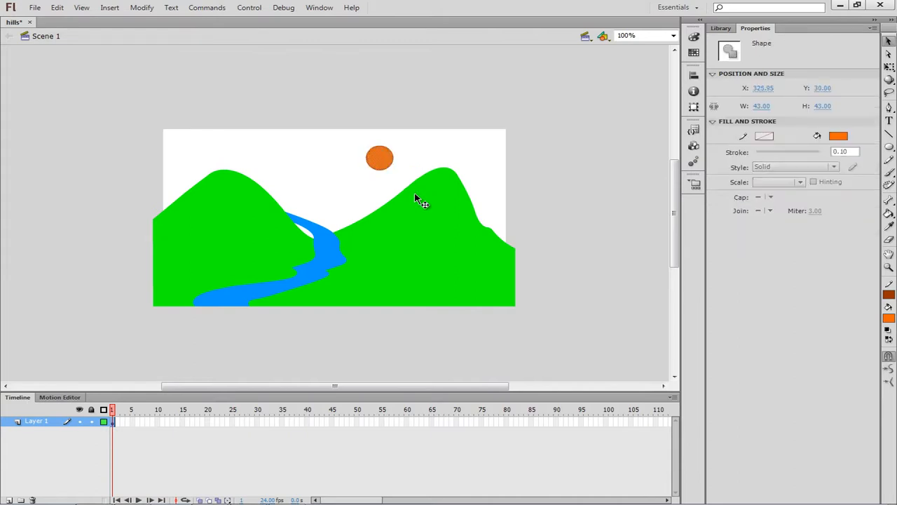
pyautogui.hotkey('ctrl', 'z')
pyautogui.hotkey('ctrl', 'z')
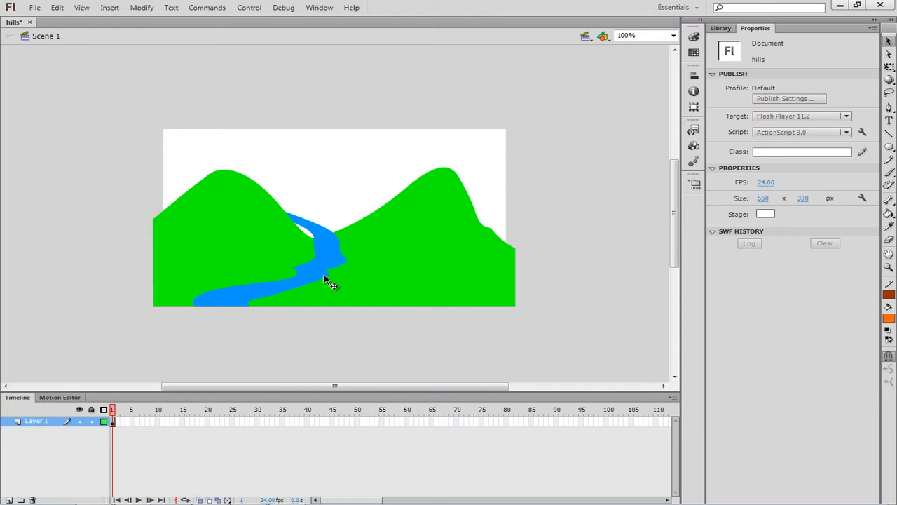
# Rename the layer holding the hills and river as "vally"
pyautogui.rightClick(38, 427)
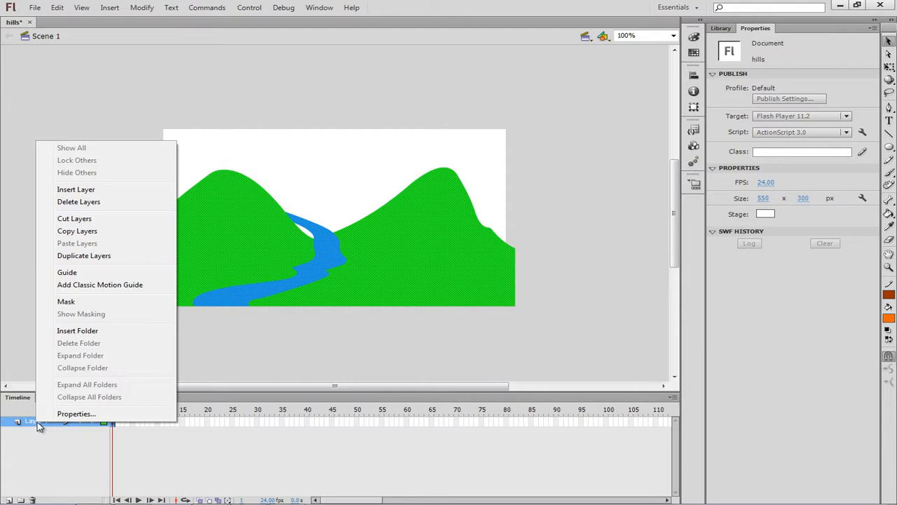
pyautogui.click(77, 413)
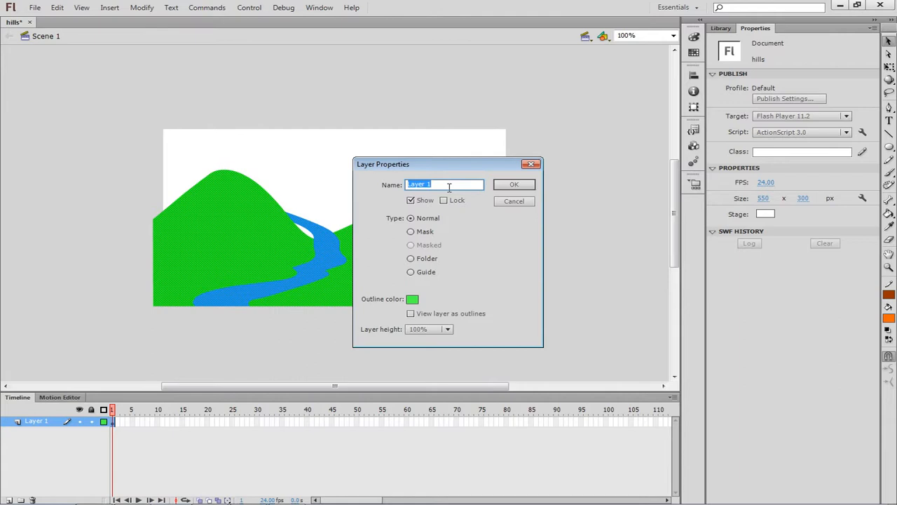
pyautogui.write('vally')
pyautogui.click(512, 186)
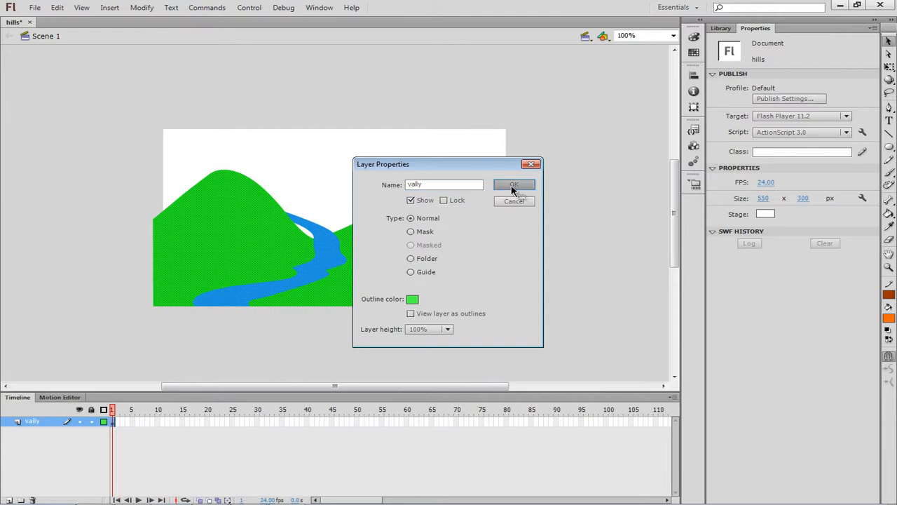
pyautogui.doubleClick(31, 423)
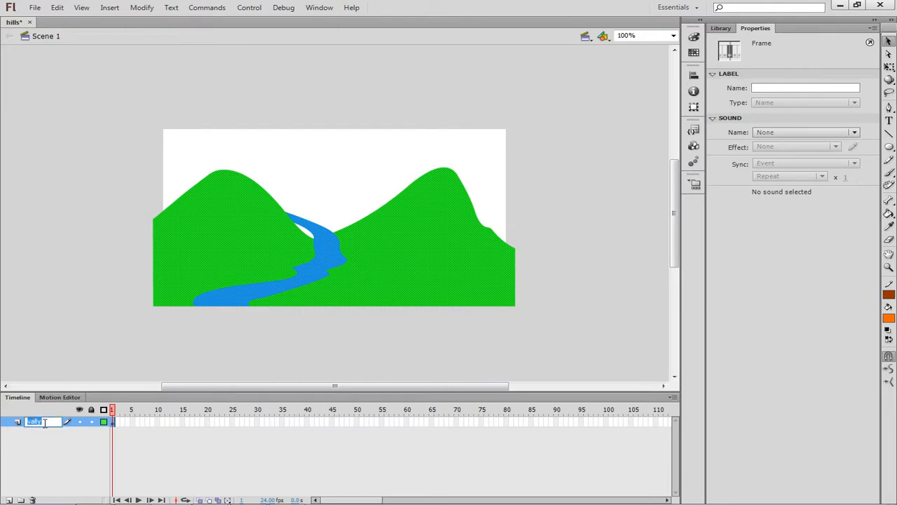
pyautogui.click(42, 436)
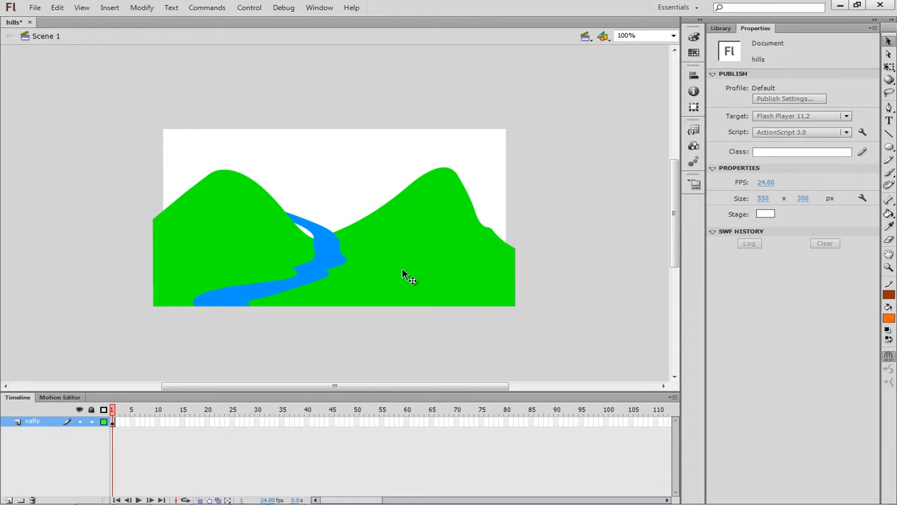
# Add a new layer above the vally layer and name it "sun"
pyautogui.click(9, 499)
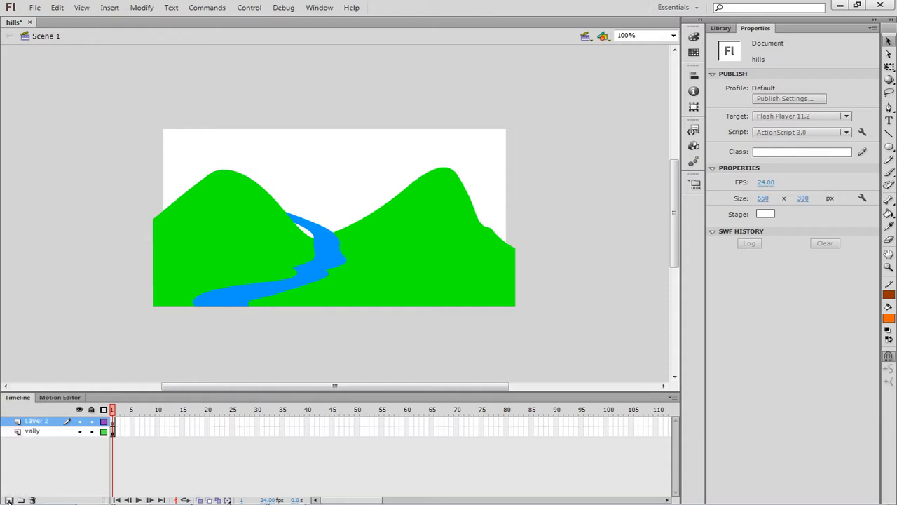
pyautogui.doubleClick(37, 423)
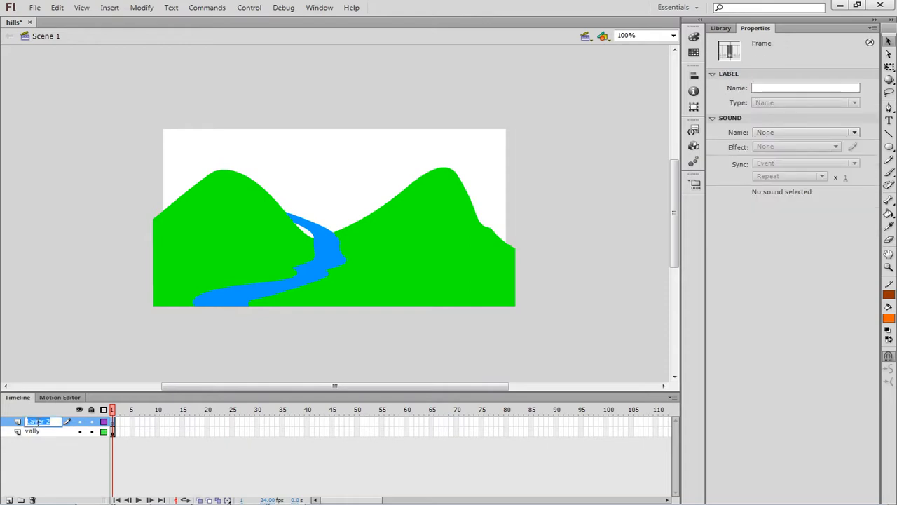
pyautogui.write('sun')
pyautogui.press('Return')
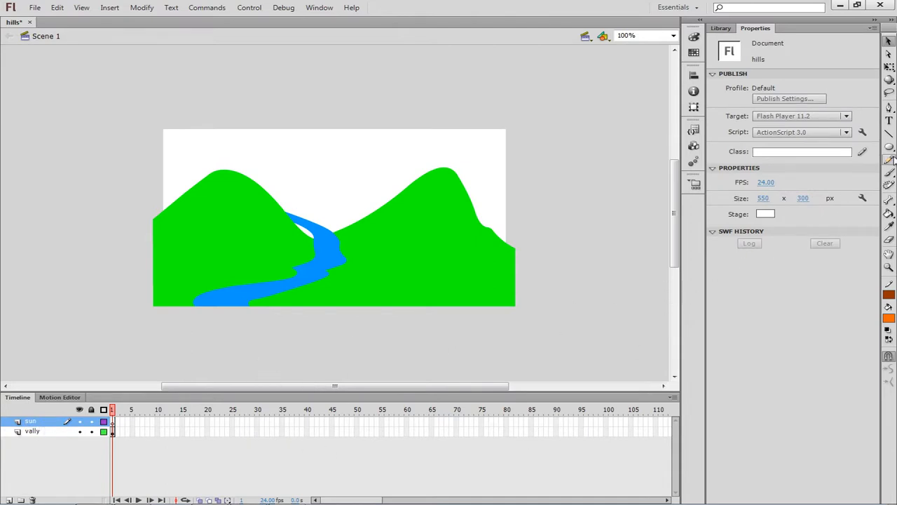
# Draw an orange circle about 45.5 px wide in the sky on the sun layer
pyautogui.click(888, 146)
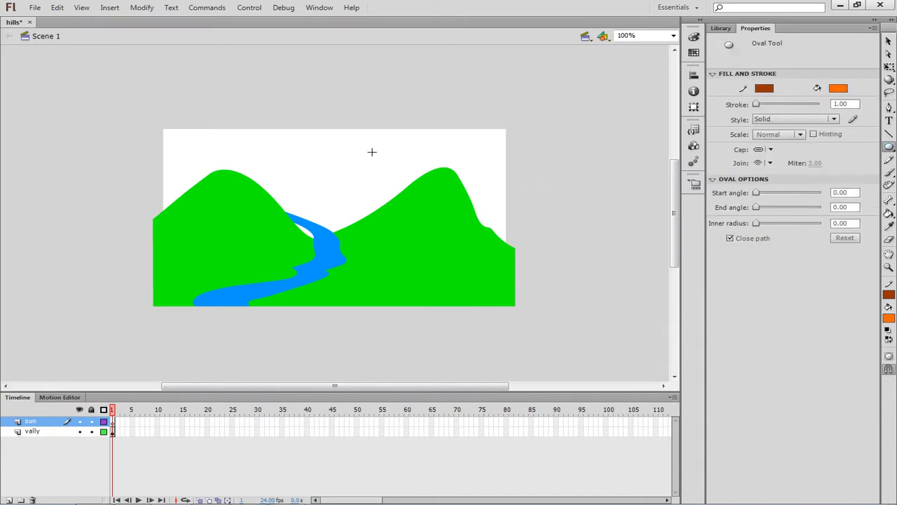
pyautogui.moveTo(359, 148); pyautogui.dragTo(386, 173)
pyautogui.click(889, 40)
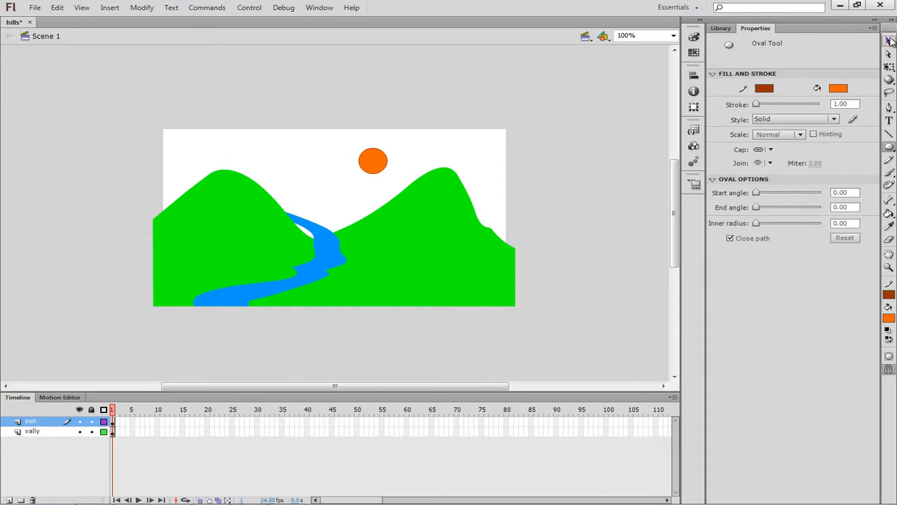
# Move the sun with its outline down onto the right hill's slope and deselect it
pyautogui.click(380, 173)
pyautogui.moveTo(382, 174); pyautogui.dragTo(412, 192)
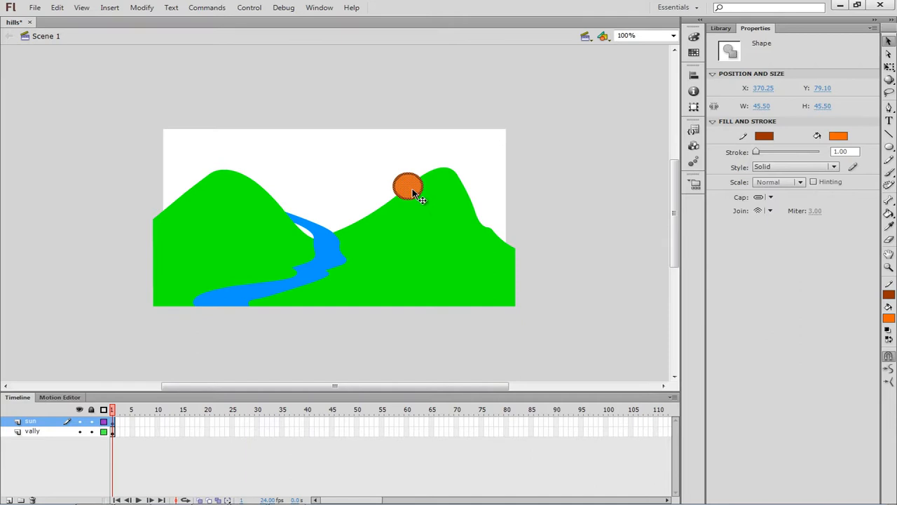
pyautogui.click(355, 202)
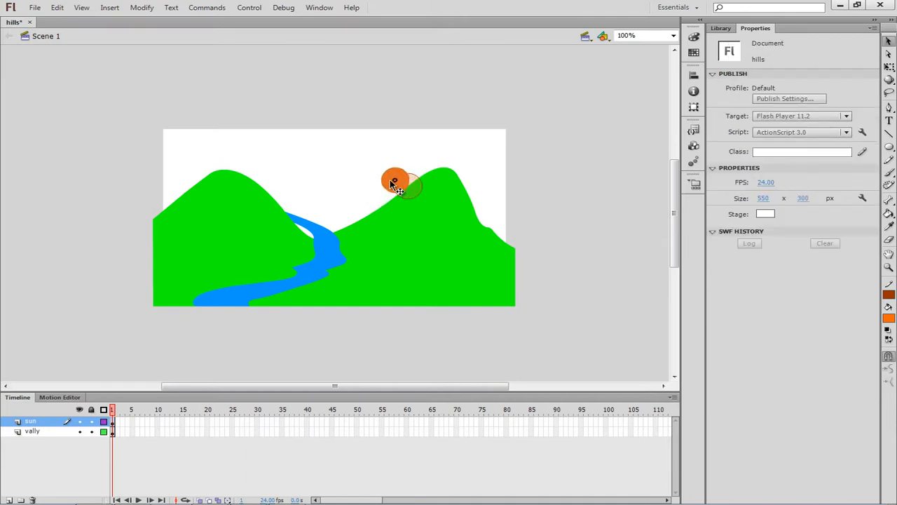
# Move the sun's fill off its outline and back, and move the sun up into the sky
pyautogui.moveTo(394, 184); pyautogui.dragTo(376, 169)
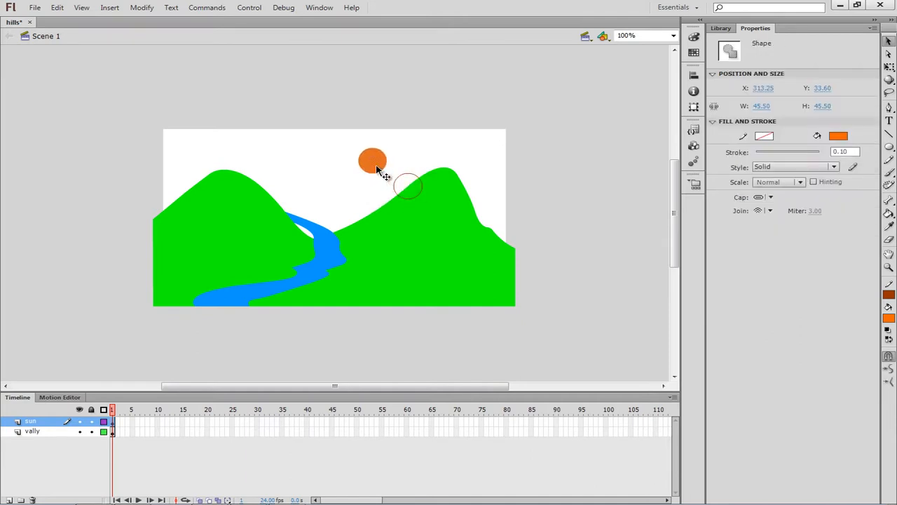
pyautogui.moveTo(376, 170); pyautogui.dragTo(412, 196)
pyautogui.press('Escape')
pyautogui.doubleClick(412, 196)
pyautogui.moveTo(413, 197); pyautogui.dragTo(379, 166)
# Undo the sun's moves back to its originally drawn spot in the sky
pyautogui.hotkey('ctrl', 'z')
pyautogui.hotkey('ctrl', 'z')
pyautogui.hotkey('ctrl', 'z')
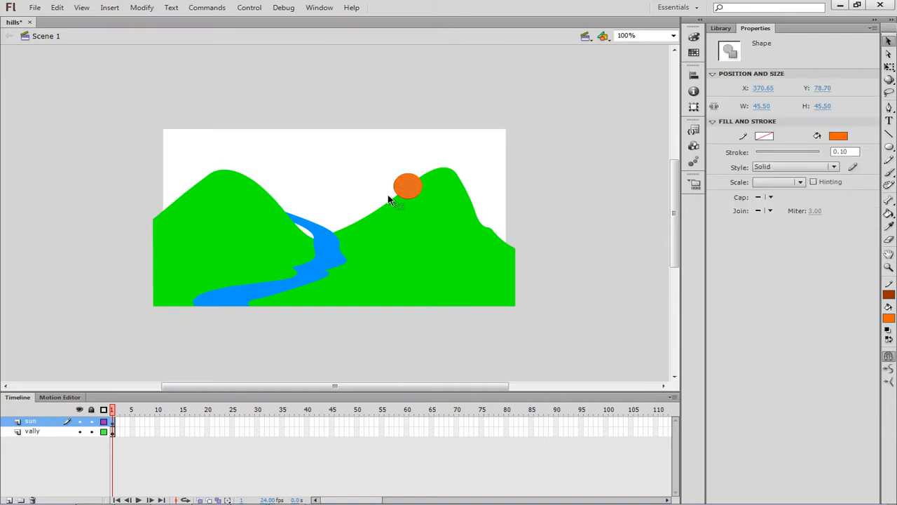
pyautogui.hotkey('ctrl', 'z')
pyautogui.hotkey('ctrl', 'z')
pyautogui.hotkey('ctrl', 'z')
pyautogui.hotkey('ctrl', 'z')
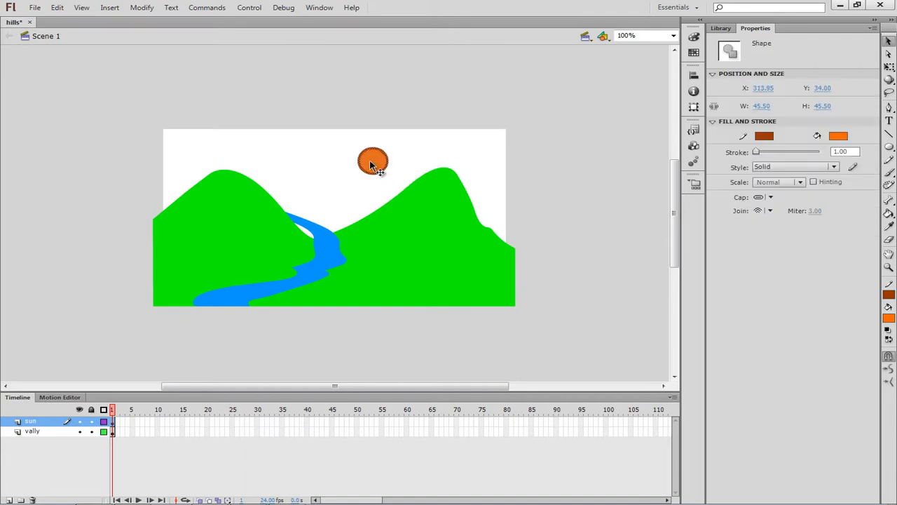
# Move the sun with its outline onto the right hill's slope, at about X 369, Y 80, and reselect it
pyautogui.moveTo(372, 165); pyautogui.dragTo(413, 195)
pyautogui.click(317, 177)
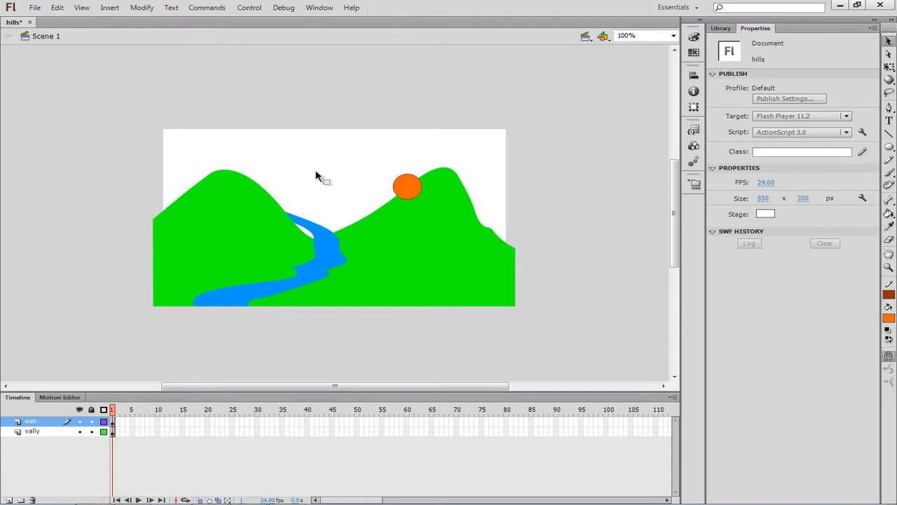
pyautogui.click(408, 190)
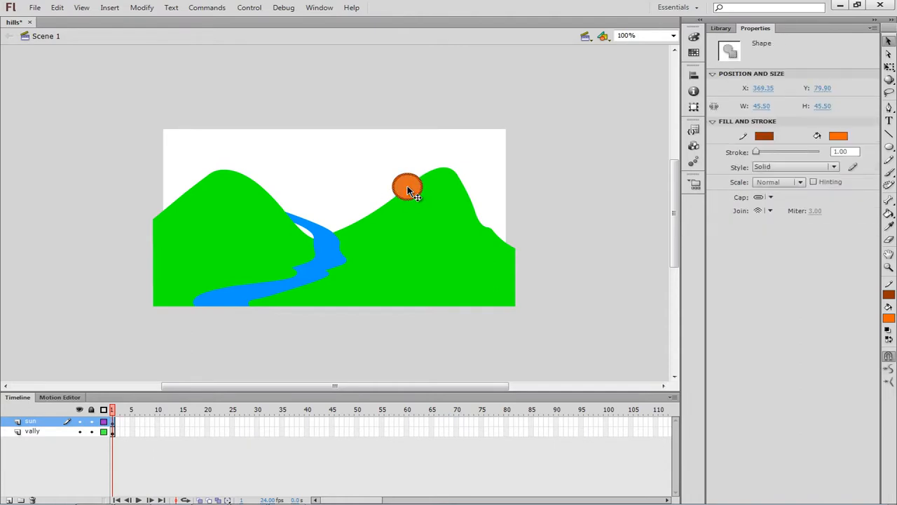
# Move the sun with its outline into the sky between the hills, at about X 306, Y 29, and reselect the sun layer
pyautogui.moveTo(408, 189); pyautogui.dragTo(370, 160)
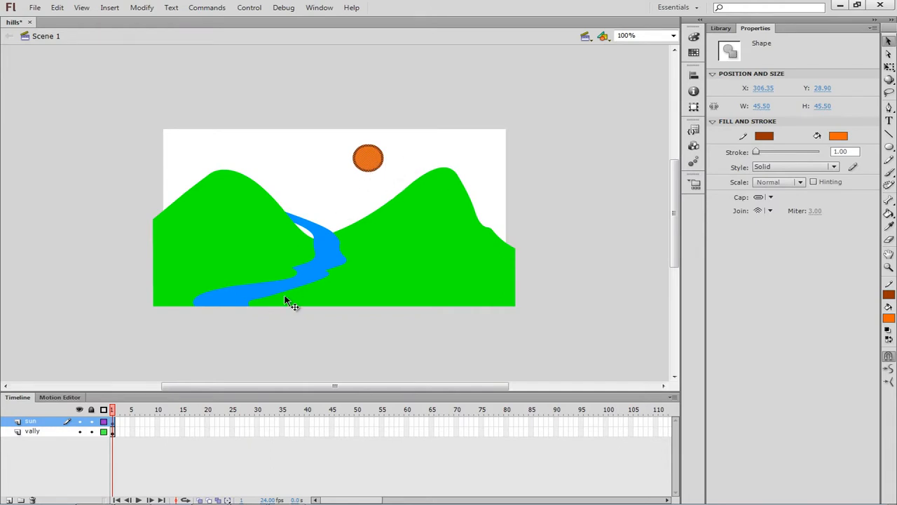
pyautogui.click(40, 436)
pyautogui.click(40, 422)
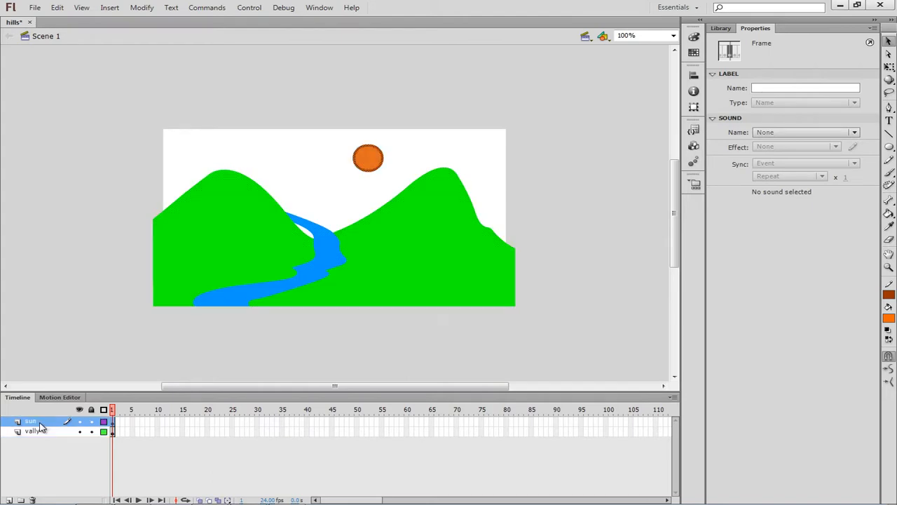
# Switch between the vally and sun layers, and select the sun and the right hill to check which layer each belongs to
pyautogui.click(46, 431)
pyautogui.click(43, 422)
pyautogui.click(44, 432)
pyautogui.click(42, 422)
pyautogui.click(37, 432)
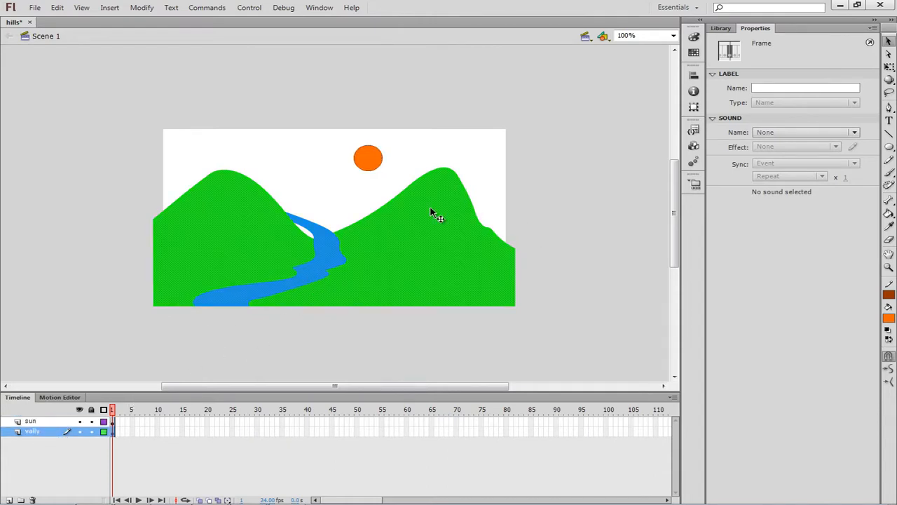
pyautogui.click(366, 168)
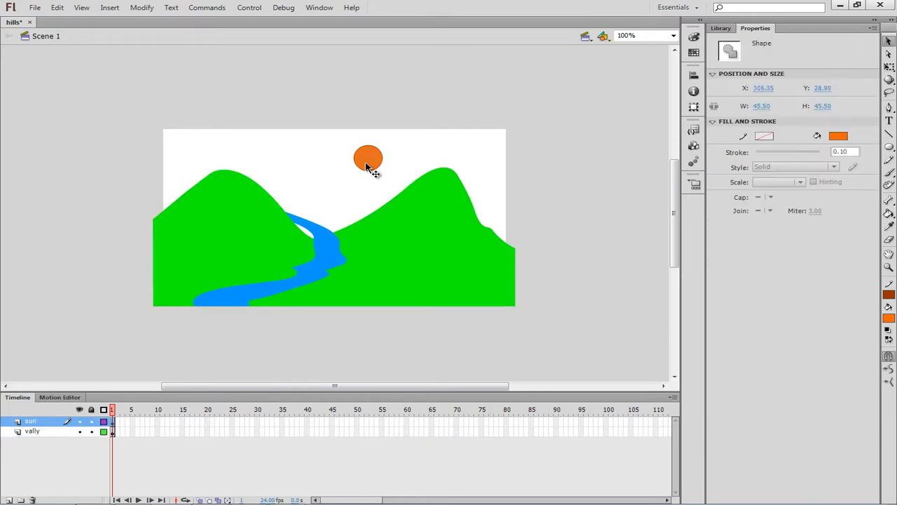
pyautogui.click(382, 248)
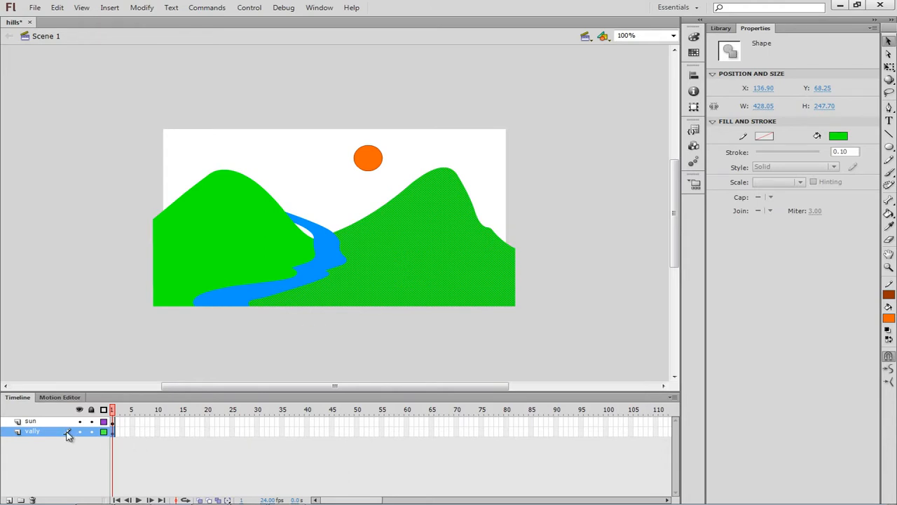
pyautogui.click(374, 166)
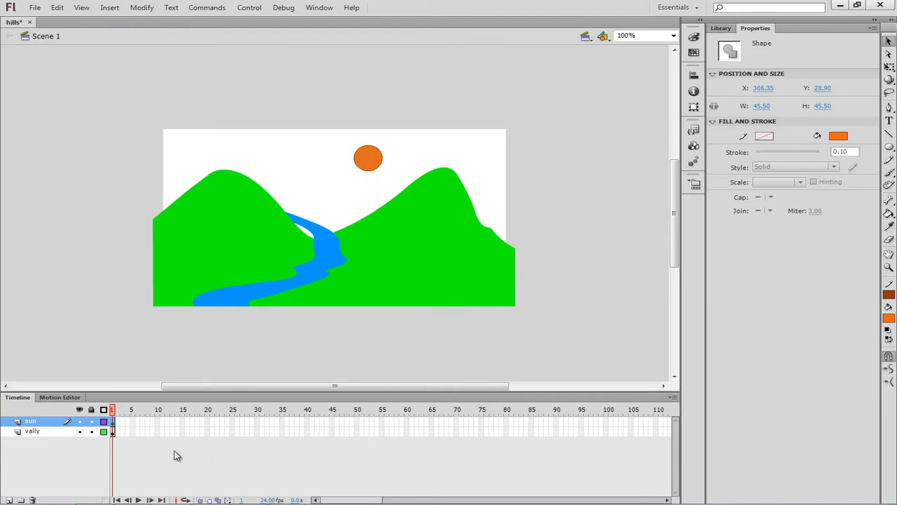
# Hide and show the sun layer, and hide both the sun and vally layers before making them visible again
pyautogui.click(79, 421)
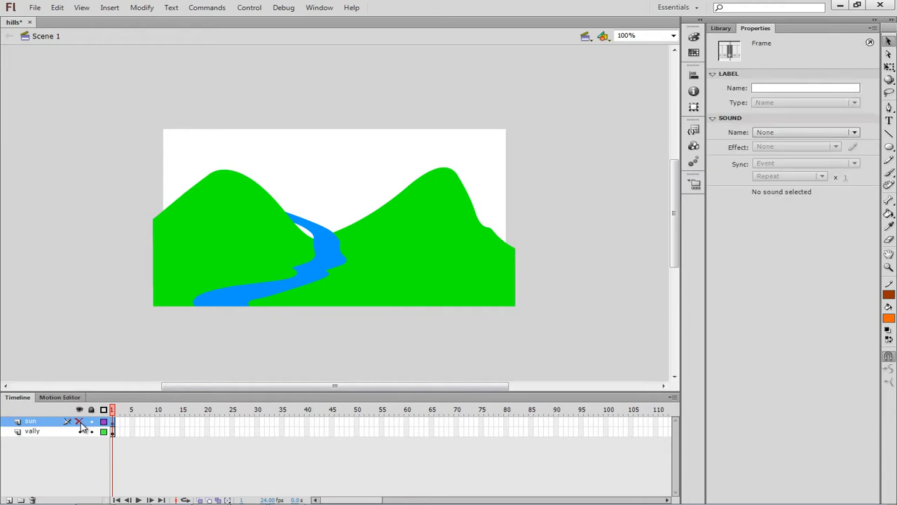
pyautogui.click(79, 422)
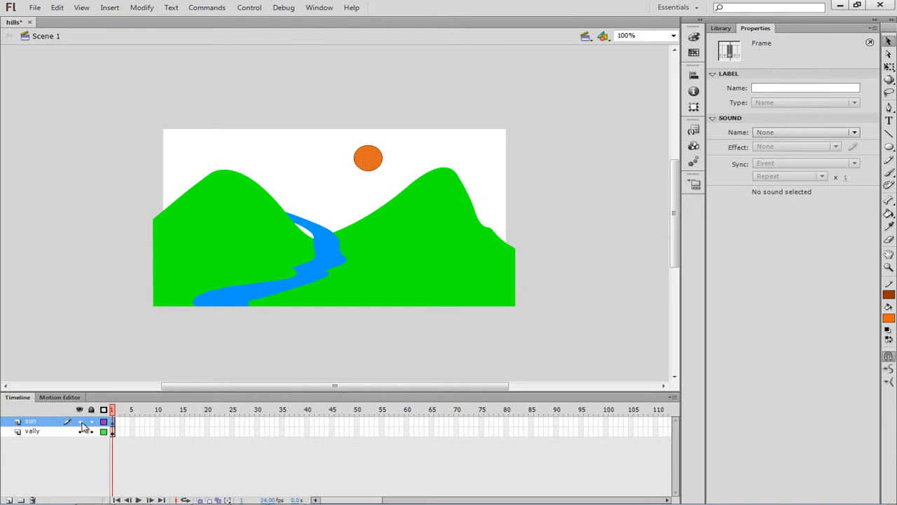
pyautogui.click(80, 423)
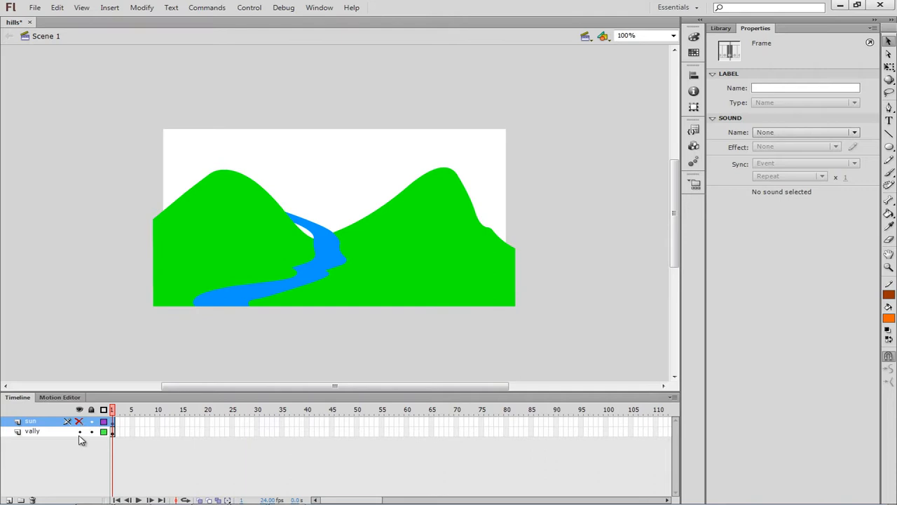
pyautogui.click(79, 431)
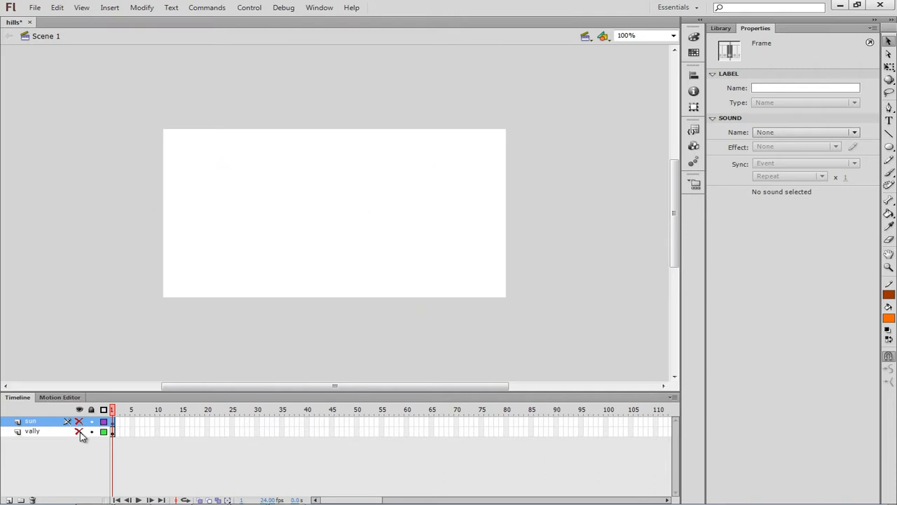
pyautogui.click(80, 431)
pyautogui.click(79, 421)
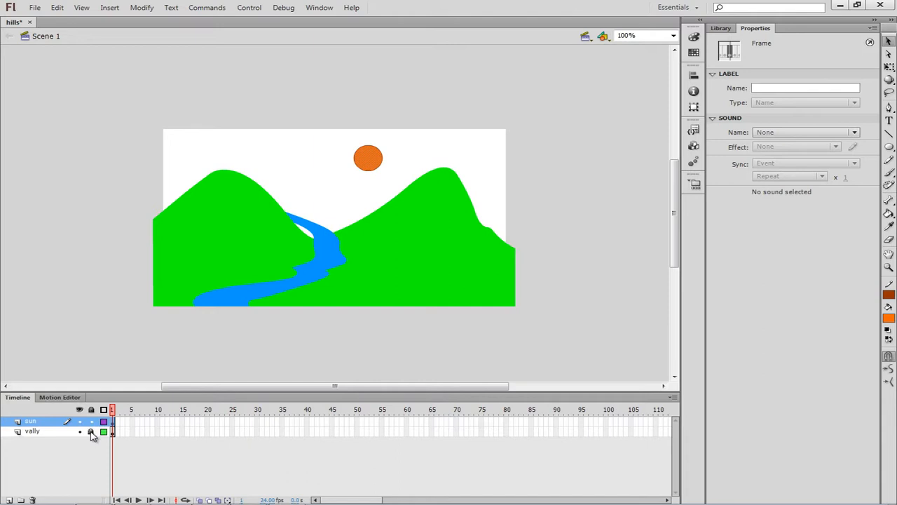
# Try out locking the vally layer and the outline display of the vally and sun layers, restoring each setting
pyautogui.click(91, 431)
pyautogui.click(103, 433)
pyautogui.click(103, 432)
pyautogui.click(104, 433)
pyautogui.click(103, 432)
pyautogui.click(103, 421)
pyautogui.click(105, 421)
# Add a new layer above the sun layer and name it "hills"
pyautogui.click(10, 499)
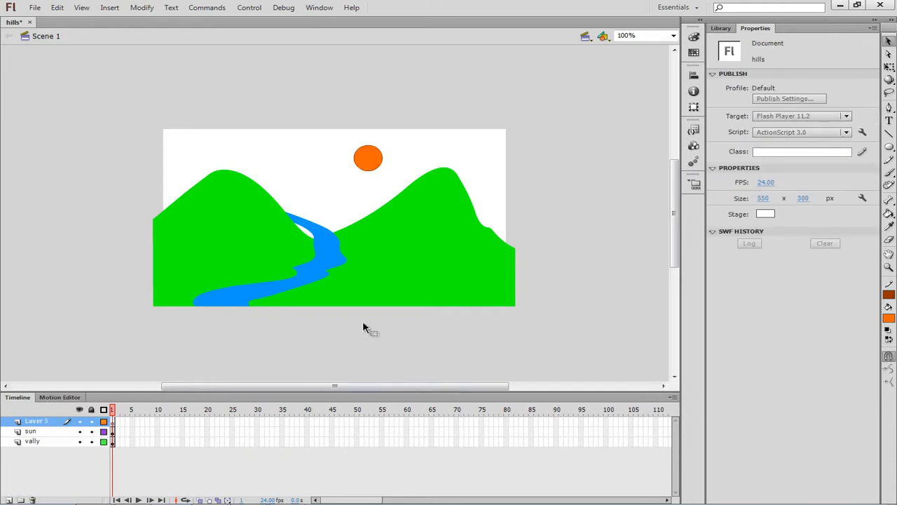
pyautogui.click(41, 423)
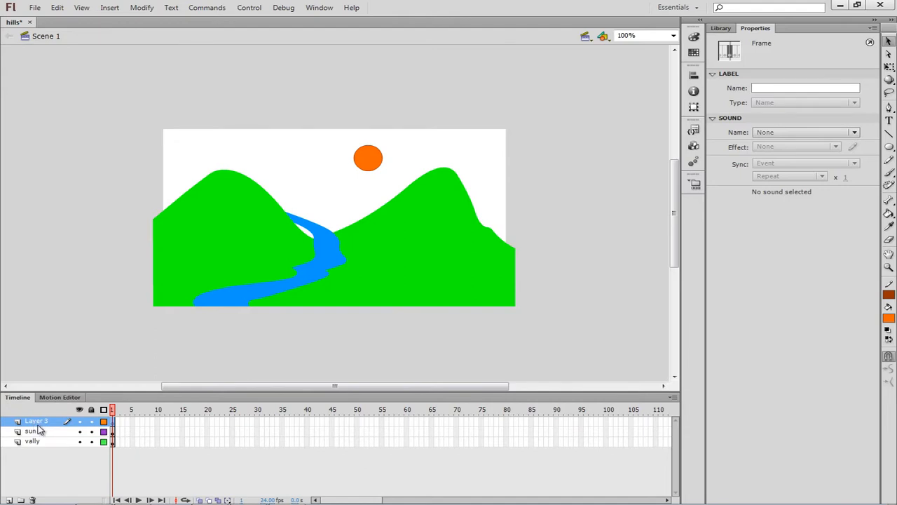
pyautogui.doubleClick(38, 422)
pyautogui.press('Return')
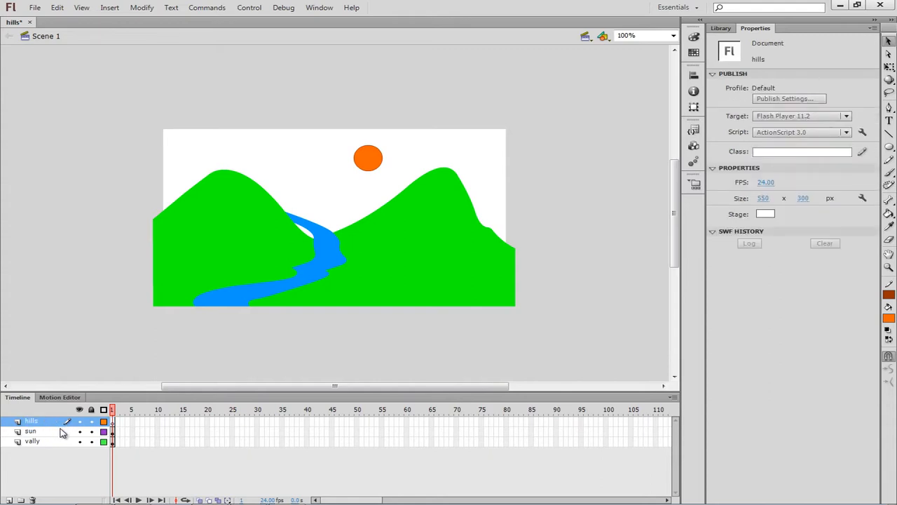
# Draw a jagged outline of four mountain peaks across the scene with the Pencil tool in Straighten mode, undoing an extra stroke
pyautogui.click(890, 159)
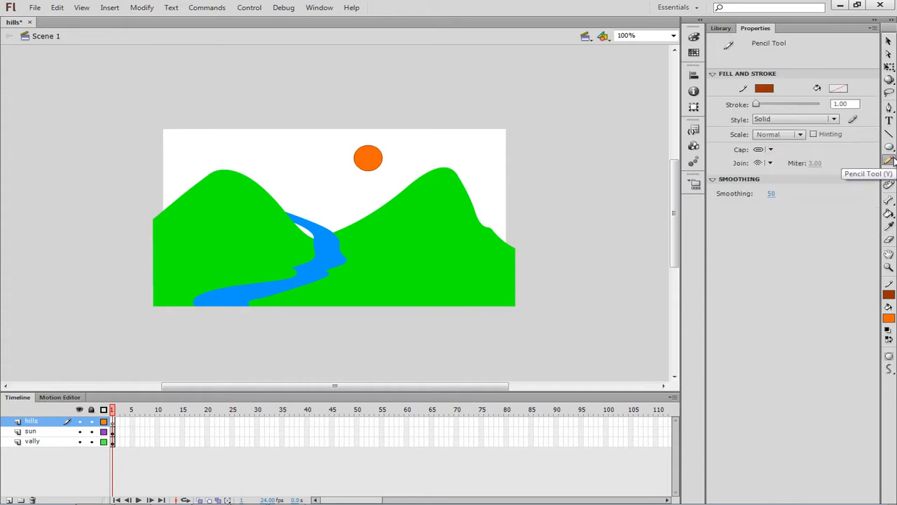
pyautogui.click(890, 370)
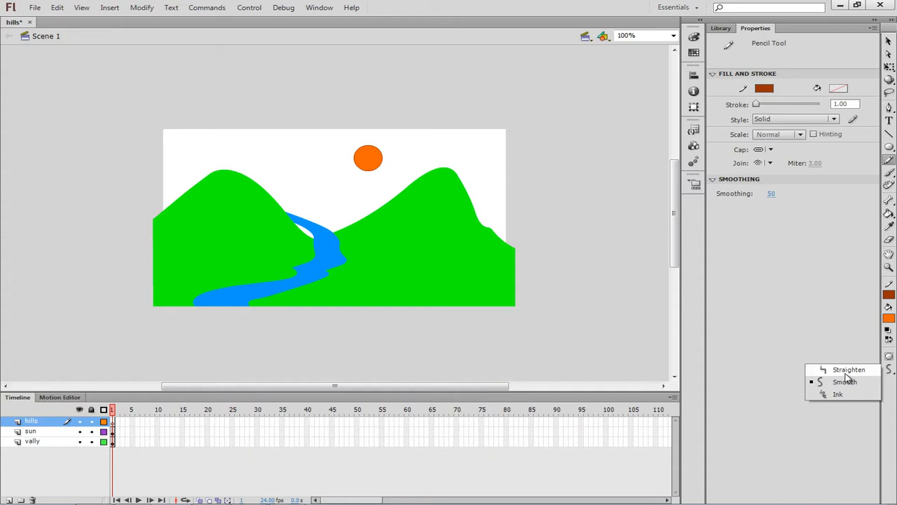
pyautogui.click(845, 371)
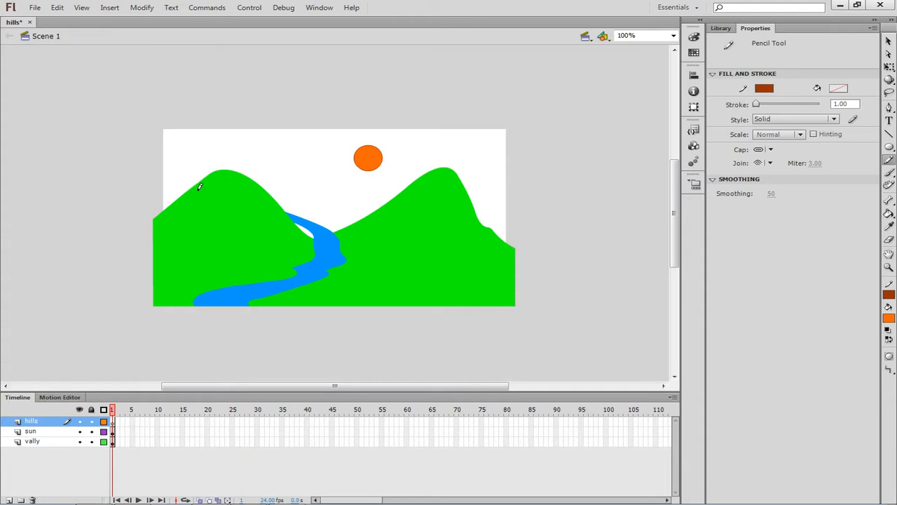
pyautogui.moveTo(199, 210)
pyautogui.mouseDown()
pyautogui.moveTo(238, 162)
pyautogui.moveTo(267, 224)
pyautogui.moveTo(300, 166)
pyautogui.moveTo(349, 246)
pyautogui.moveTo(370, 187)
pyautogui.moveTo(415, 241)
pyautogui.moveTo(414, 207)
pyautogui.moveTo(434, 174)
pyautogui.moveTo(496, 252)
pyautogui.mouseUp()
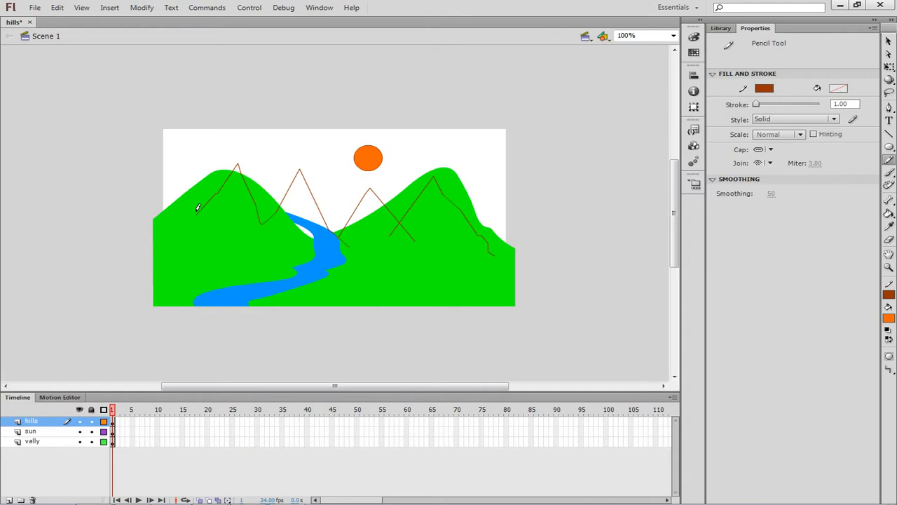
pyautogui.moveTo(194, 207)
pyautogui.mouseDown()
pyautogui.moveTo(345, 239)
pyautogui.moveTo(486, 233)
pyautogui.mouseUp()
pyautogui.hotkey('ctrl', 'z')
# Draw a straight line along the base of the peaks, from the leftmost foot to the rightmost foot
pyautogui.click(889, 133)
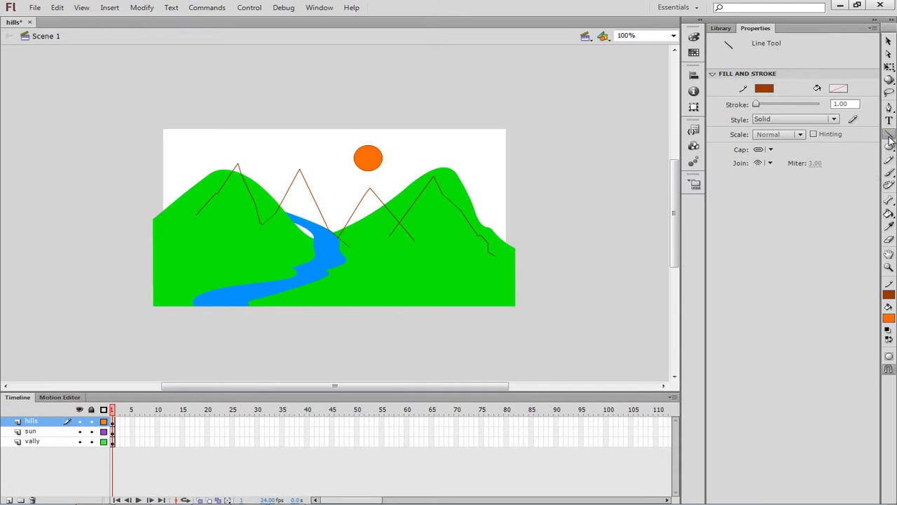
pyautogui.moveTo(188, 212); pyautogui.dragTo(493, 256)
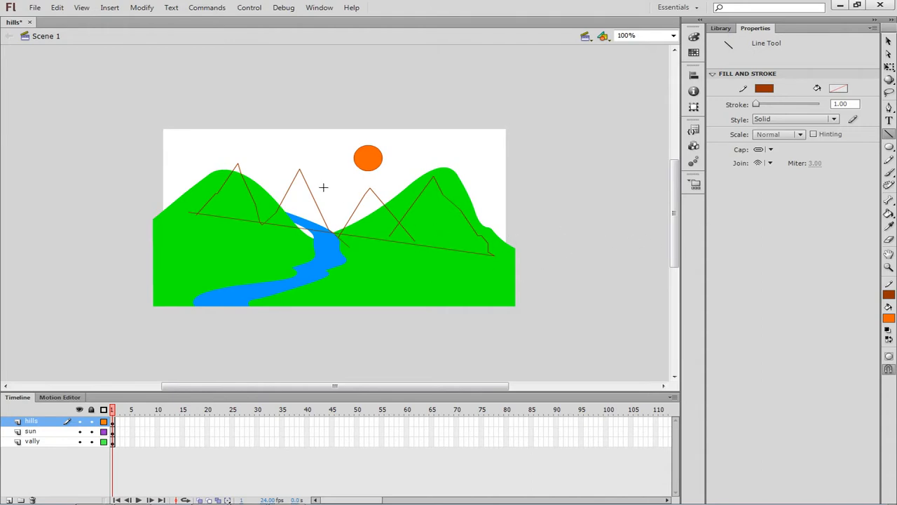
pyautogui.click(889, 41)
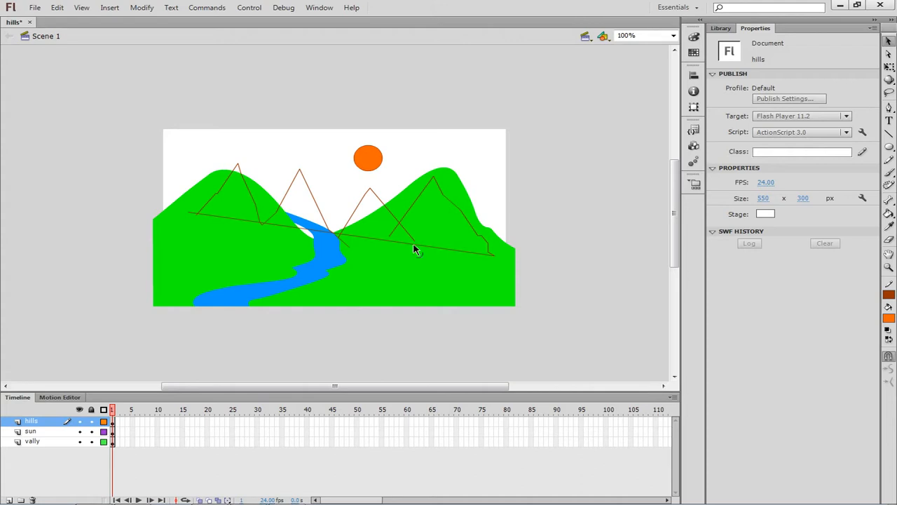
# Fill all four mountain peaks with brown using the Paint Bucket tool
pyautogui.click(888, 213)
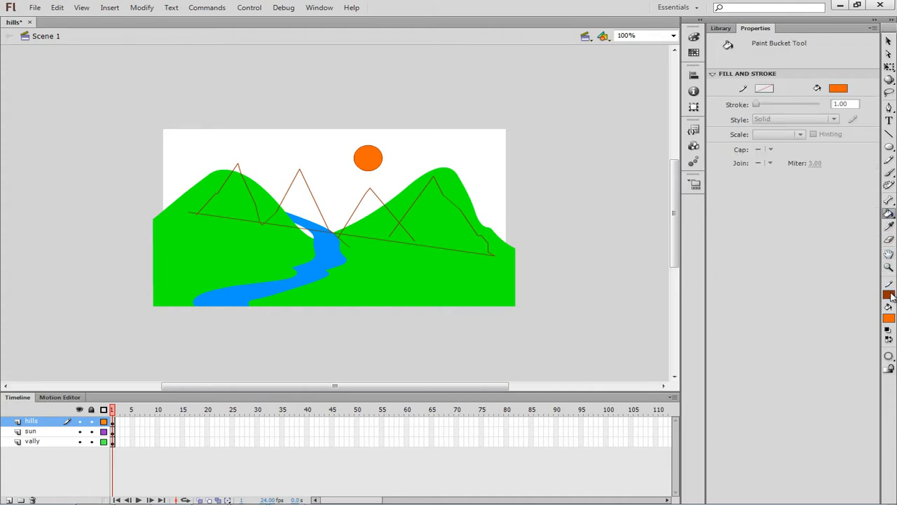
pyautogui.click(889, 319)
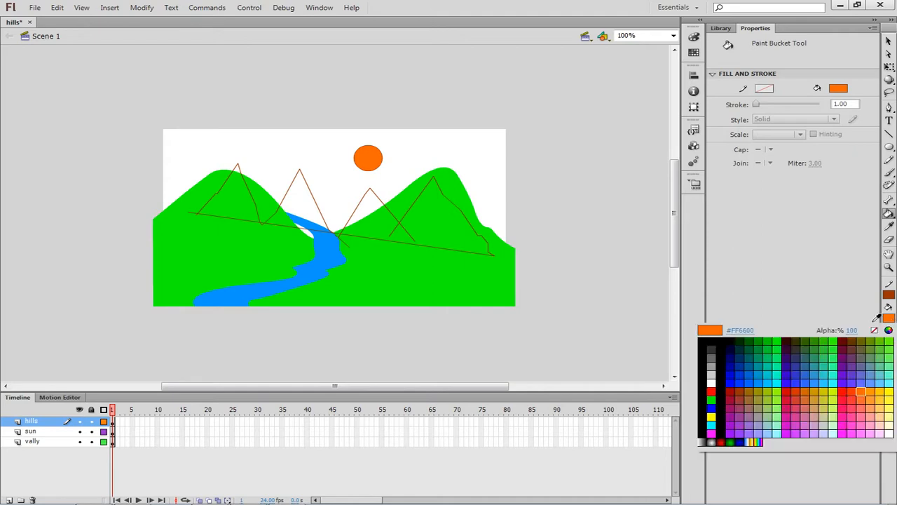
pyautogui.click(750, 392)
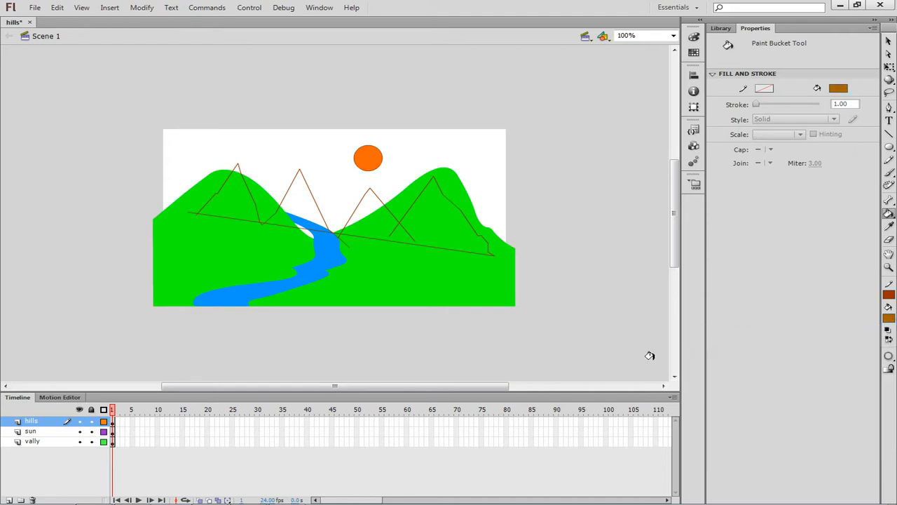
pyautogui.click(441, 227)
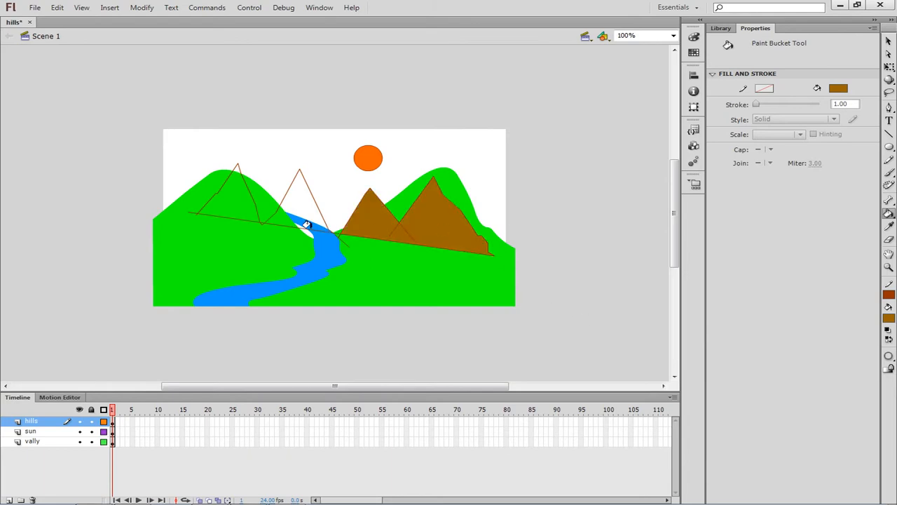
pyautogui.click(306, 224)
pyautogui.click(233, 205)
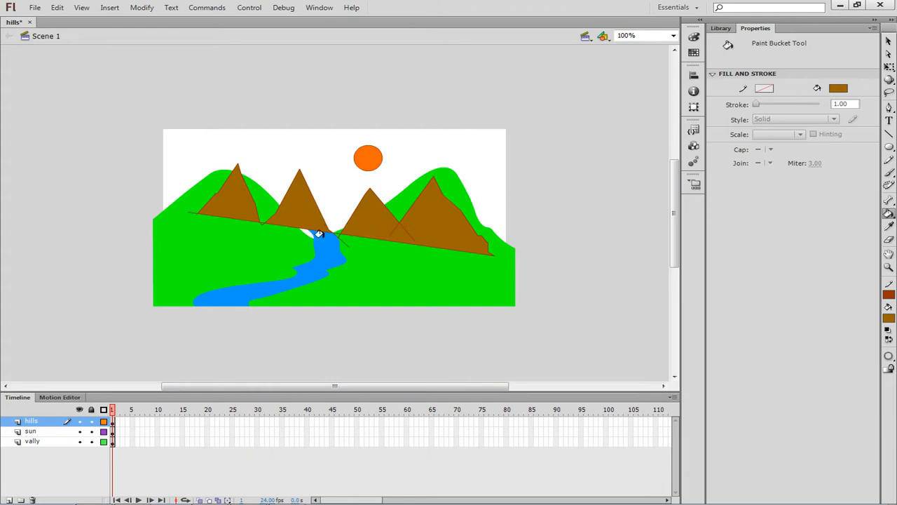
# Draw a small extra peak between the second and third mountains with the Line tool and fill it with brown
pyautogui.click(889, 134)
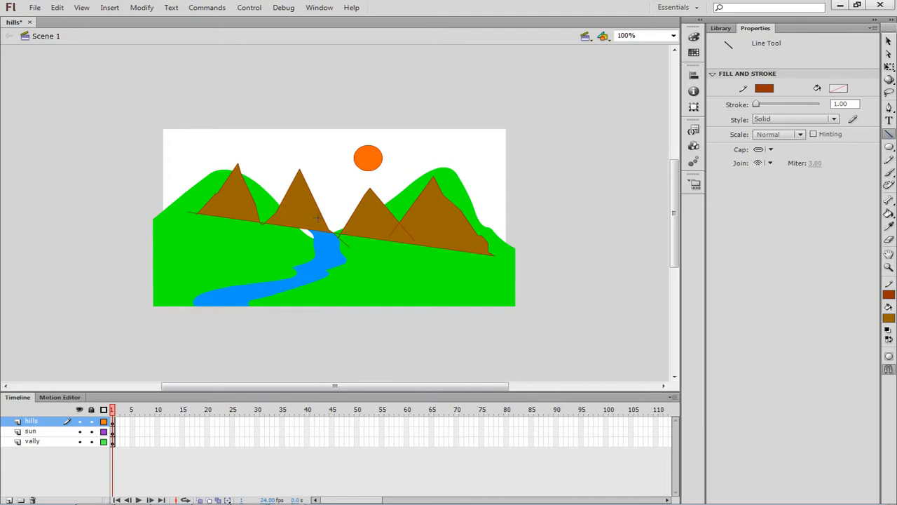
pyautogui.moveTo(323, 214)
pyautogui.mouseDown()
pyautogui.moveTo(348, 190)
pyautogui.moveTo(356, 194)
pyautogui.moveTo(343, 187)
pyautogui.moveTo(376, 222)
pyautogui.mouseUp()
pyautogui.click(888, 213)
pyautogui.click(340, 211)
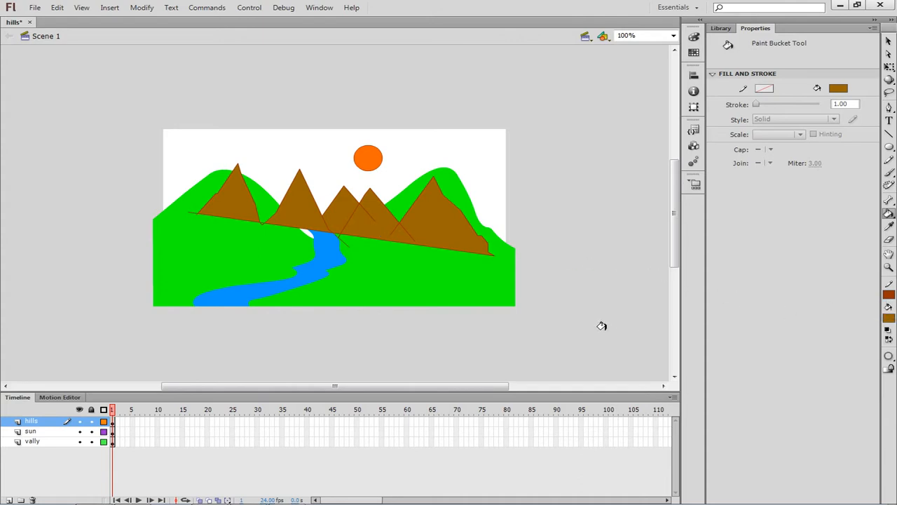
# Undo the mountain fills and lines until the hills layer is empty
pyautogui.hotkey('ctrl', 'z')
pyautogui.hotkey('ctrl', 'z')
pyautogui.hotkey('ctrl', 'z')
pyautogui.hotkey('ctrl', 'z')
pyautogui.hotkey('ctrl', 'z')
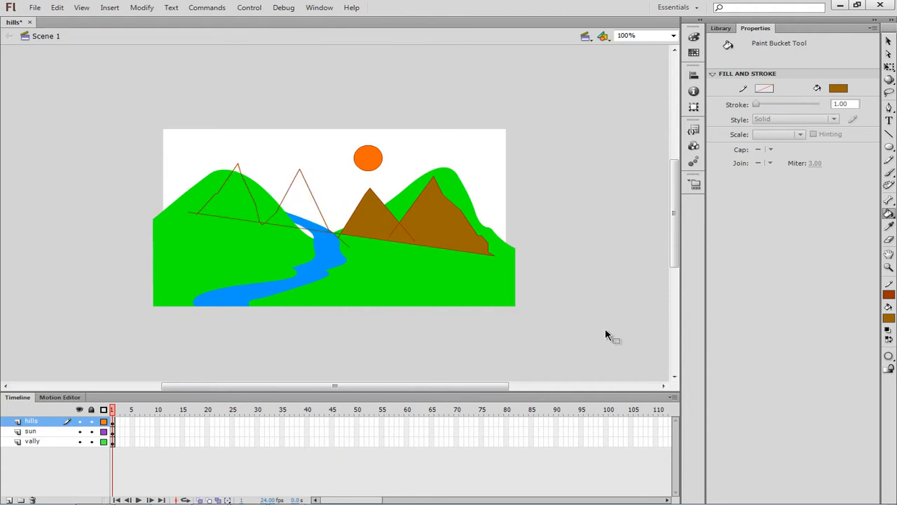
pyautogui.hotkey('ctrl', 'z')
pyautogui.hotkey('ctrl', 'z')
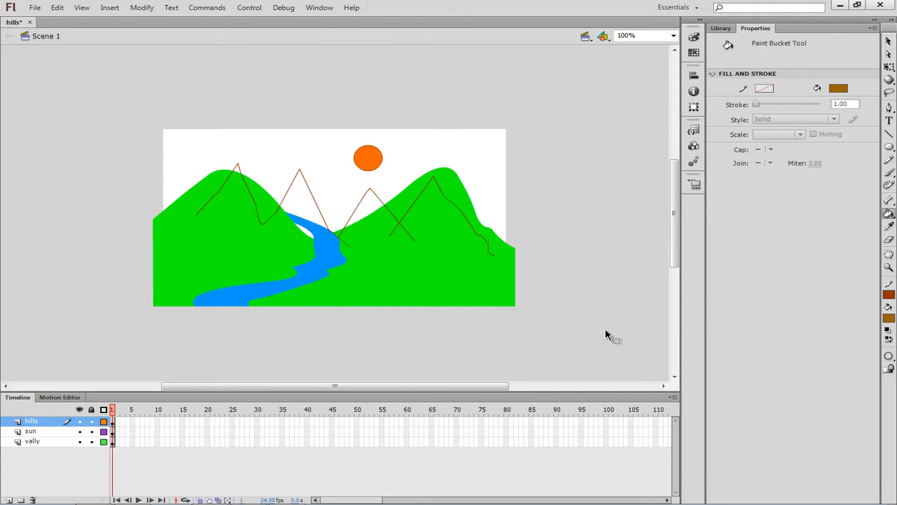
pyautogui.hotkey('ctrl', 'z')
pyautogui.hotkey('ctrl', 'z')
pyautogui.hotkey('ctrl', 'z')
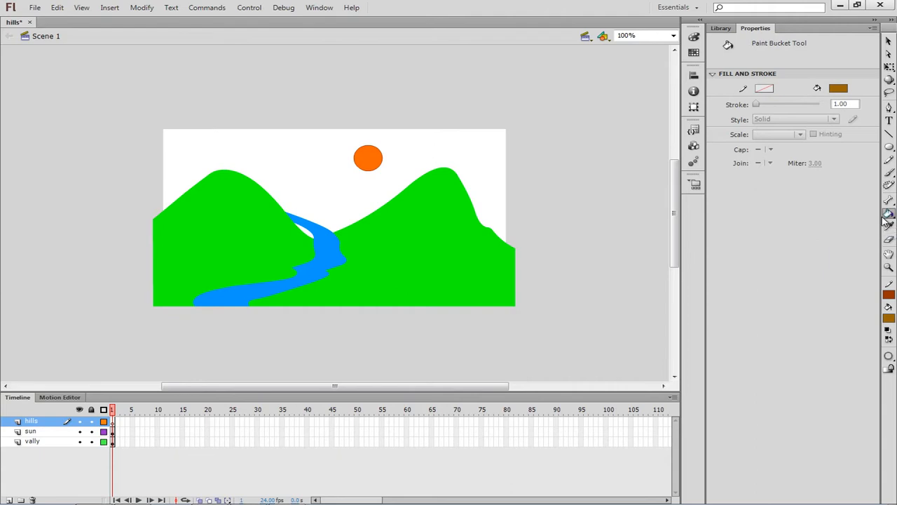
# Redo the mountain outlines, base line, extra peak and brown fills, and switch to the Selection tool
pyautogui.hotkey('ctrl', 'y')
pyautogui.hotkey('ctrl', 'y')
pyautogui.hotkey('ctrl', 'y')
pyautogui.hotkey('ctrl', 'y')
pyautogui.hotkey('ctrl', 'y')
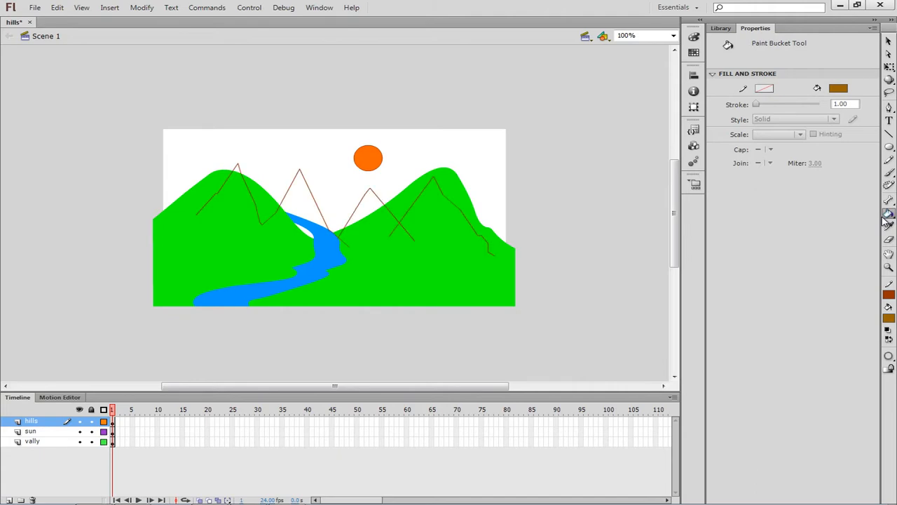
pyautogui.hotkey('ctrl', 'y')
pyautogui.hotkey('ctrl', 'y')
pyautogui.hotkey('ctrl', 'y')
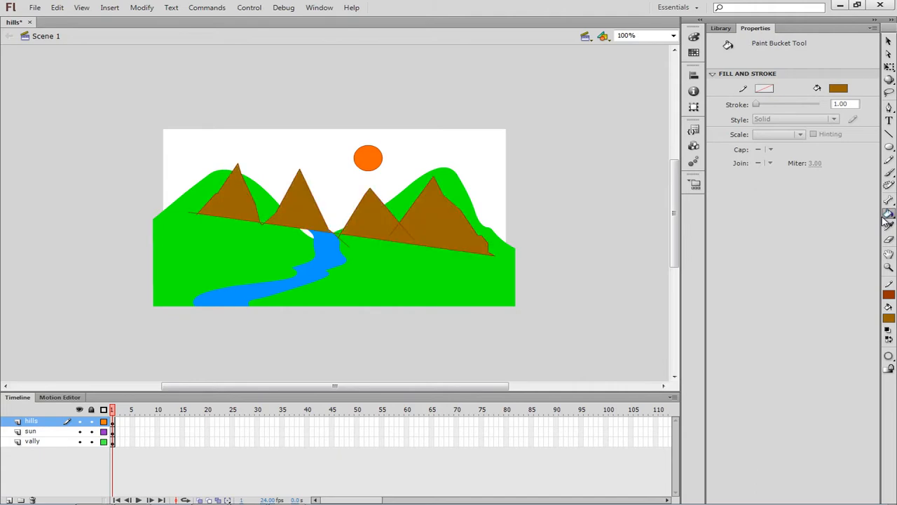
pyautogui.hotkey('ctrl', 'y')
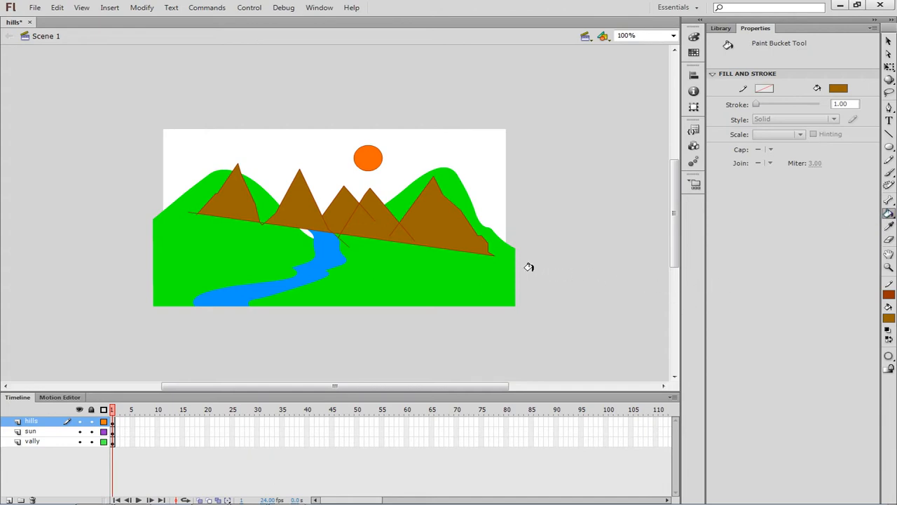
pyautogui.click(888, 40)
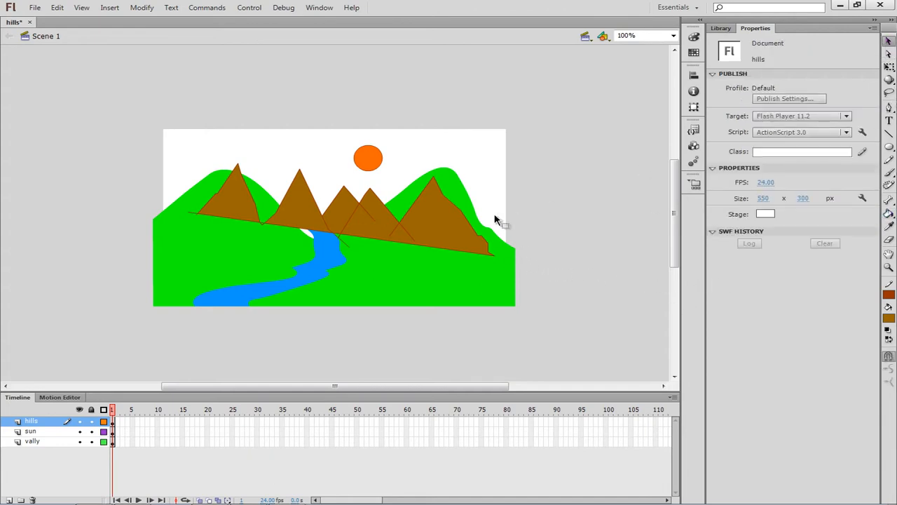
# Delete the outlines of all the mountains and move the brown fills up and left to about X 12, Y 36
pyautogui.doubleClick(432, 184)
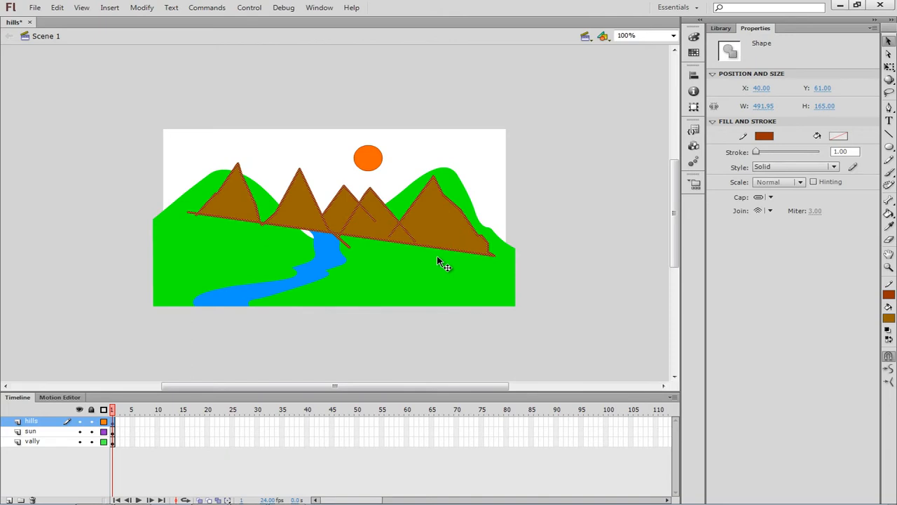
pyautogui.press('Delete')
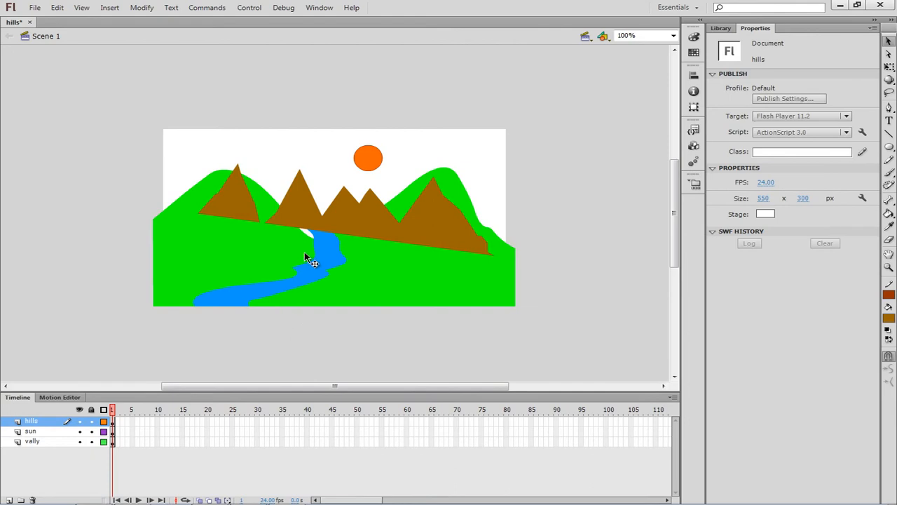
pyautogui.click(312, 234)
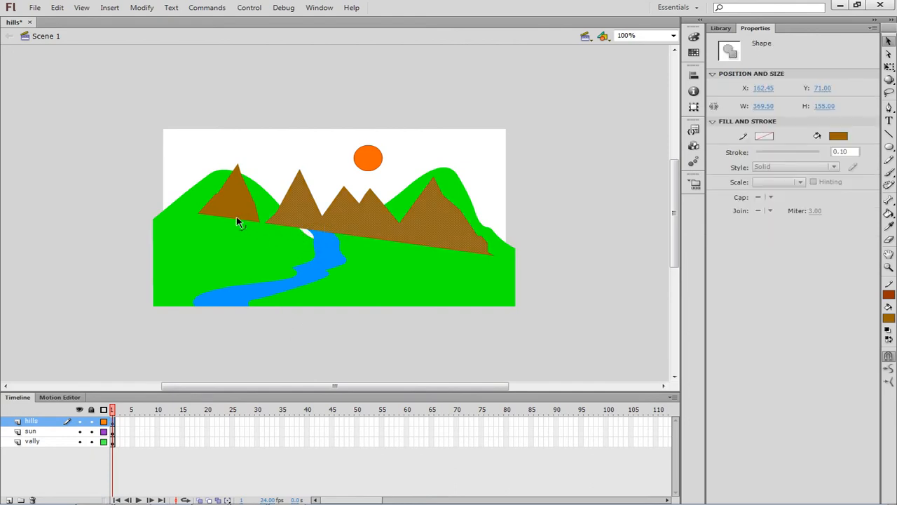
pyautogui.moveTo(377, 232); pyautogui.dragTo(377, 208)
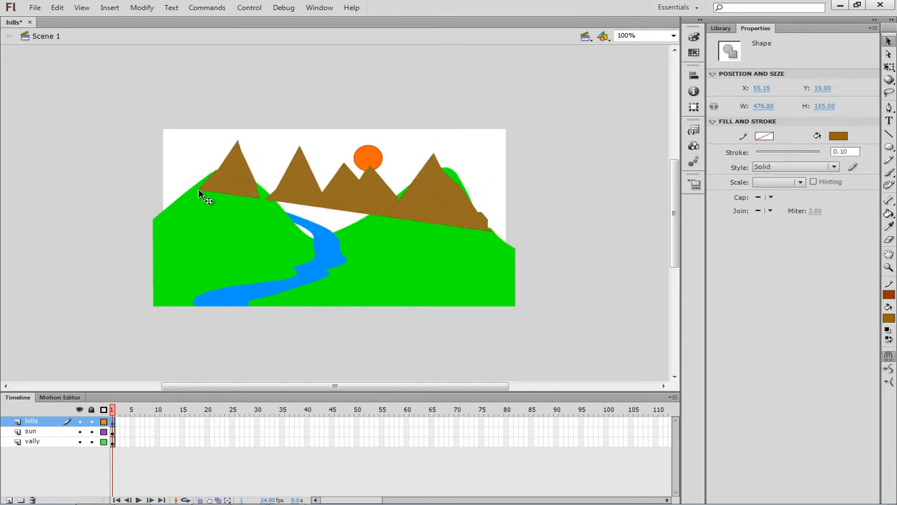
pyautogui.moveTo(199, 189); pyautogui.dragTo(198, 202)
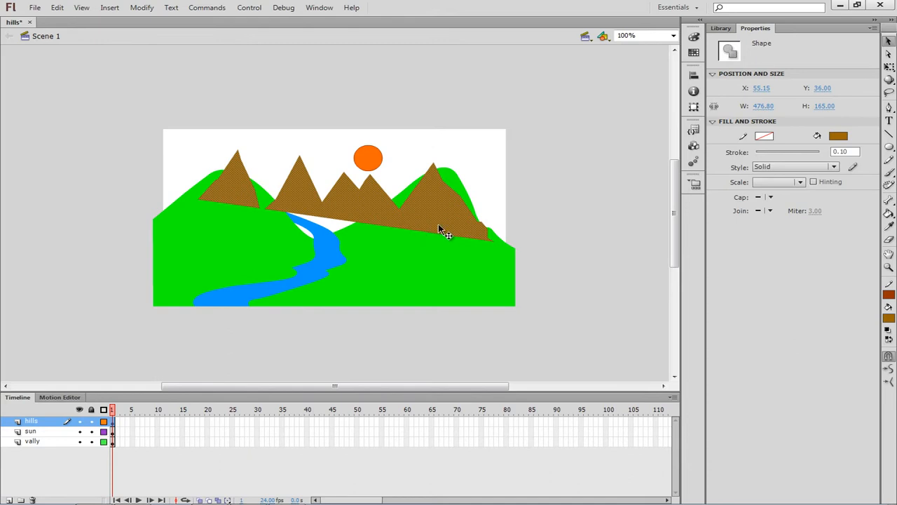
pyautogui.moveTo(439, 229); pyautogui.dragTo(414, 230)
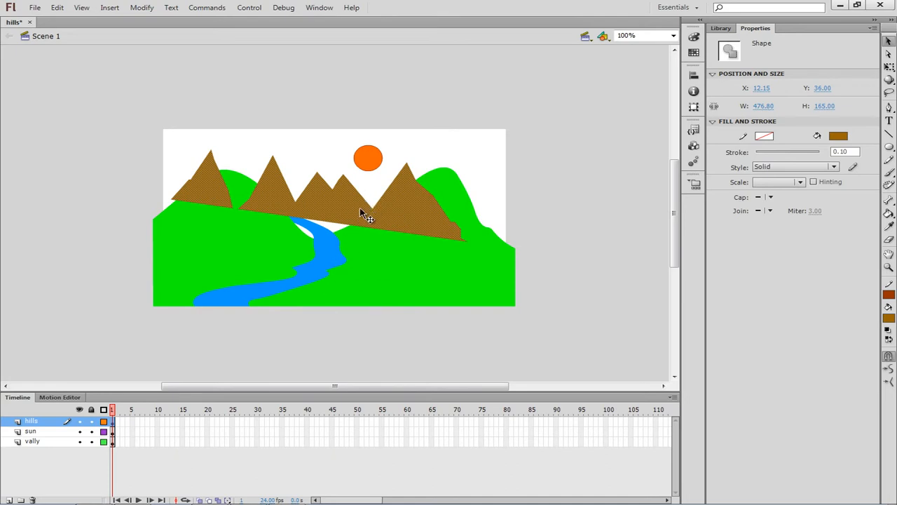
# Move the hills layer beneath the vally layer so the mountains sit behind the green valley
pyautogui.click(30, 423)
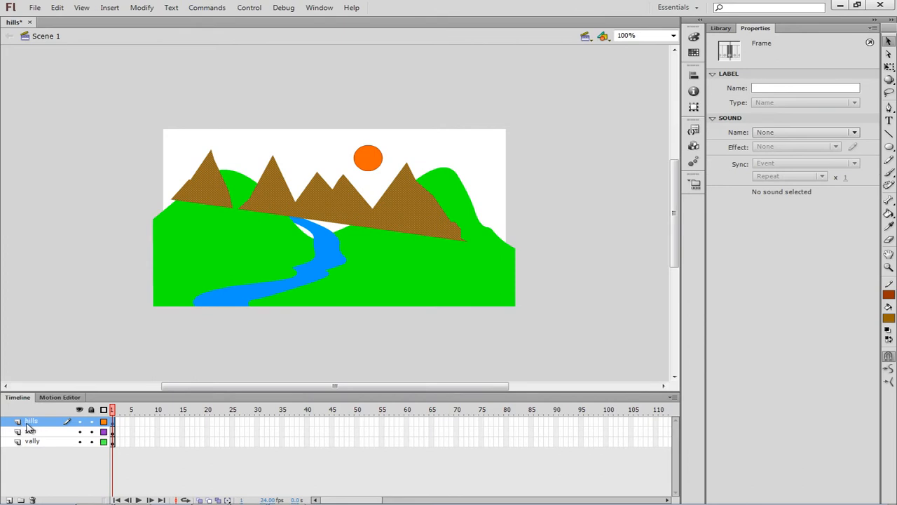
pyautogui.moveTo(28, 427); pyautogui.dragTo(31, 450)
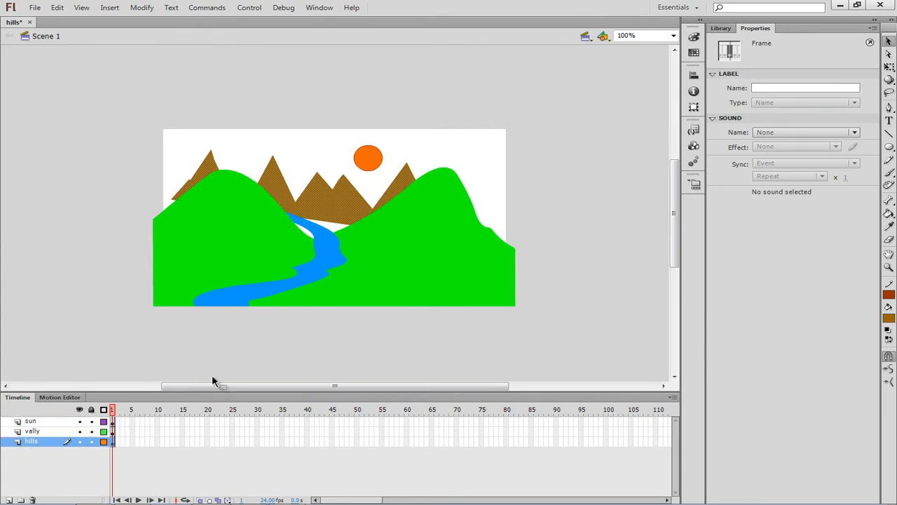
# Deselect the mountains, pull their base down to fill the white gap behind the river, and extend their left corner to the stage edge
pyautogui.click(334, 228)
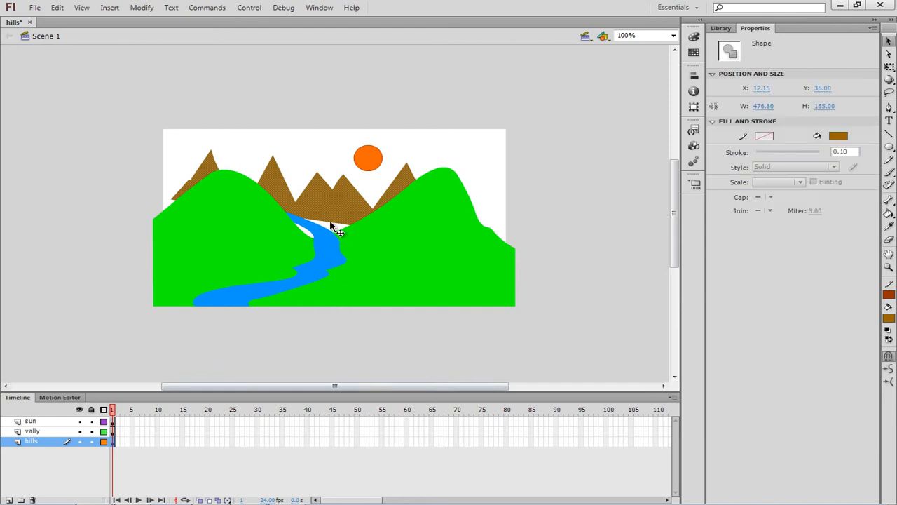
pyautogui.click(369, 187)
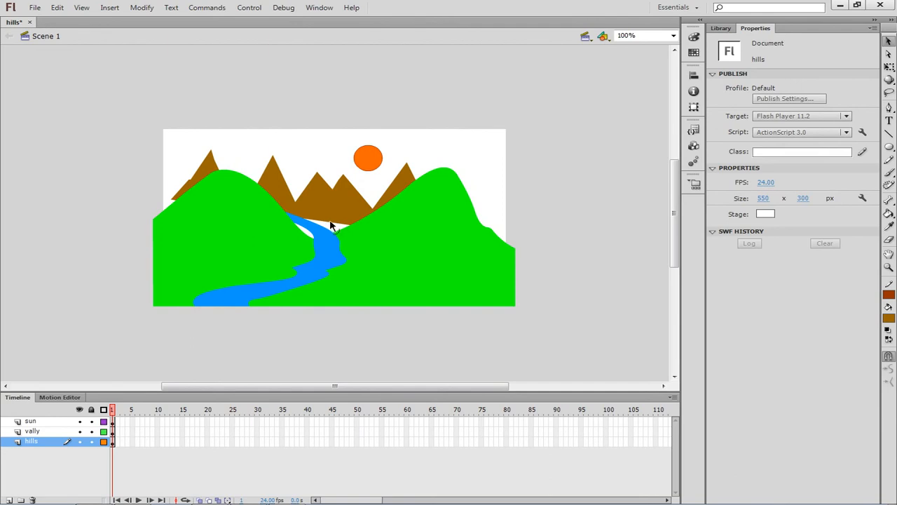
pyautogui.moveTo(332, 227); pyautogui.dragTo(329, 249)
pyautogui.moveTo(170, 205); pyautogui.dragTo(163, 204)
# Select the sun, vally and hills layers in turn to examine which artwork belongs to each
pyautogui.click(44, 421)
pyautogui.click(44, 432)
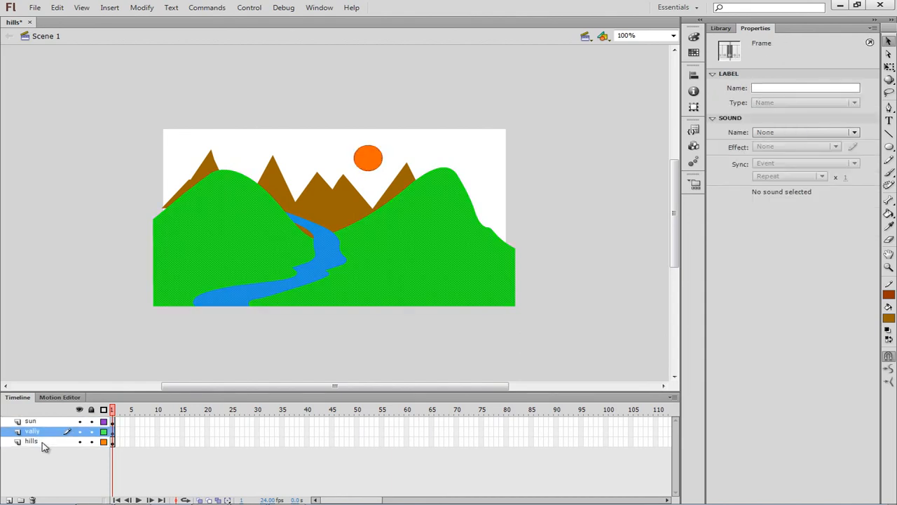
pyautogui.click(43, 442)
pyautogui.click(45, 431)
pyautogui.click(46, 422)
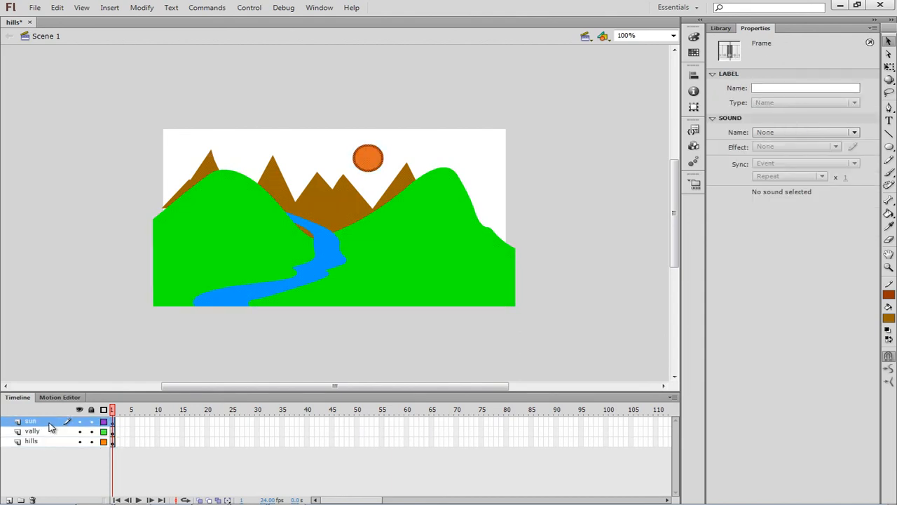